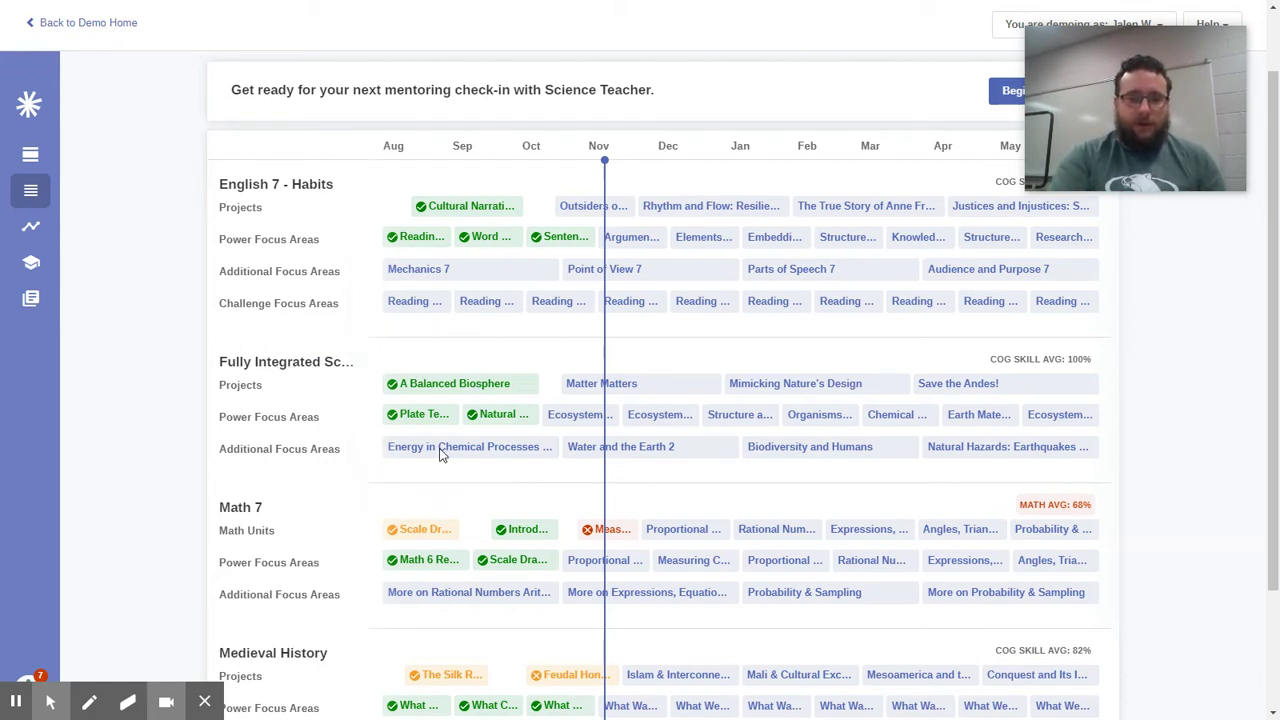
Open the A Balanced Biosphere project from the Fully Integrated Science course and review its overview and checkpoint list
click(452, 391)
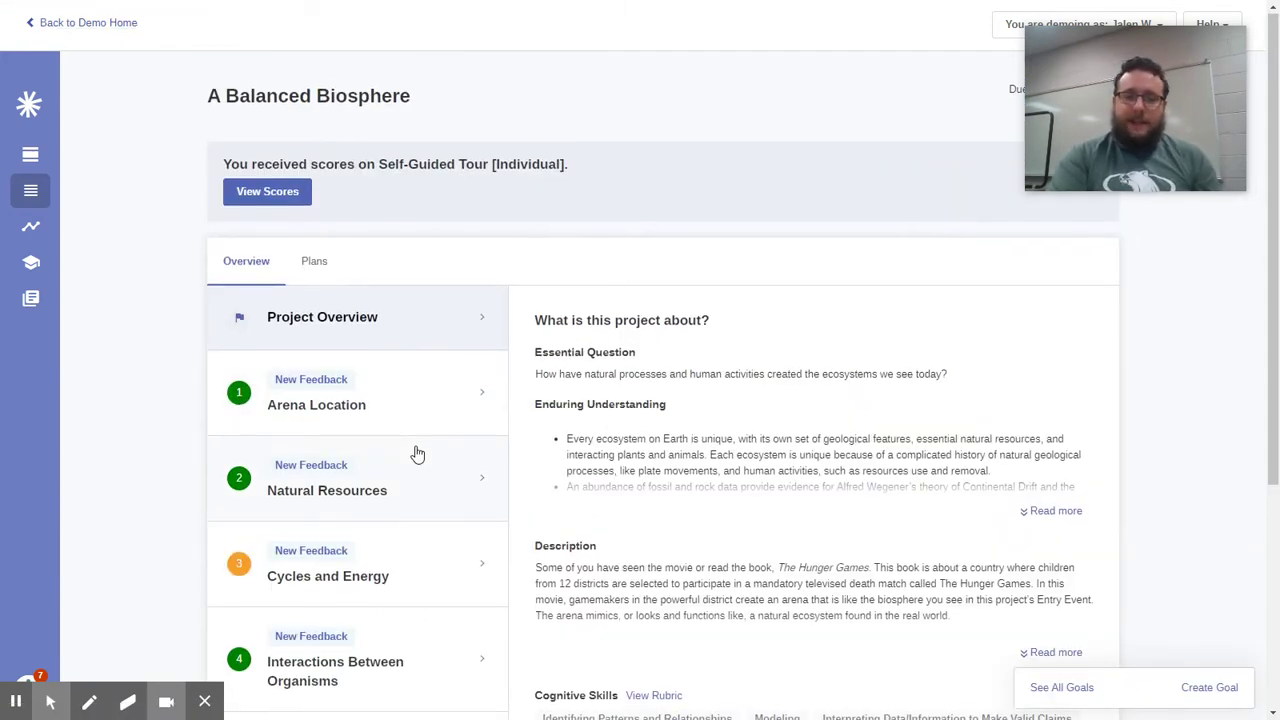
scroll(417, 453, down, 3)
scroll(417, 453, up, 3)
scroll(414, 451, down, 2)
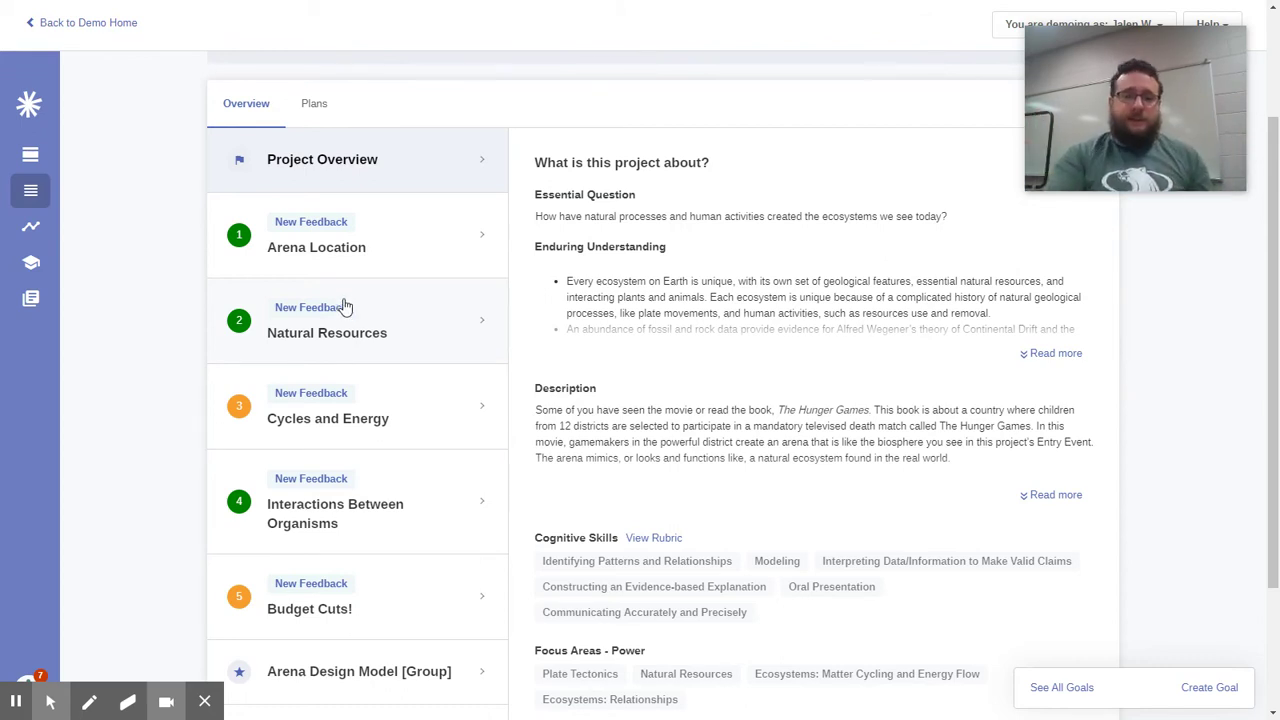
Open the Arena Location checkpoint's document and review its sample student work and rubric feedback
click(303, 223)
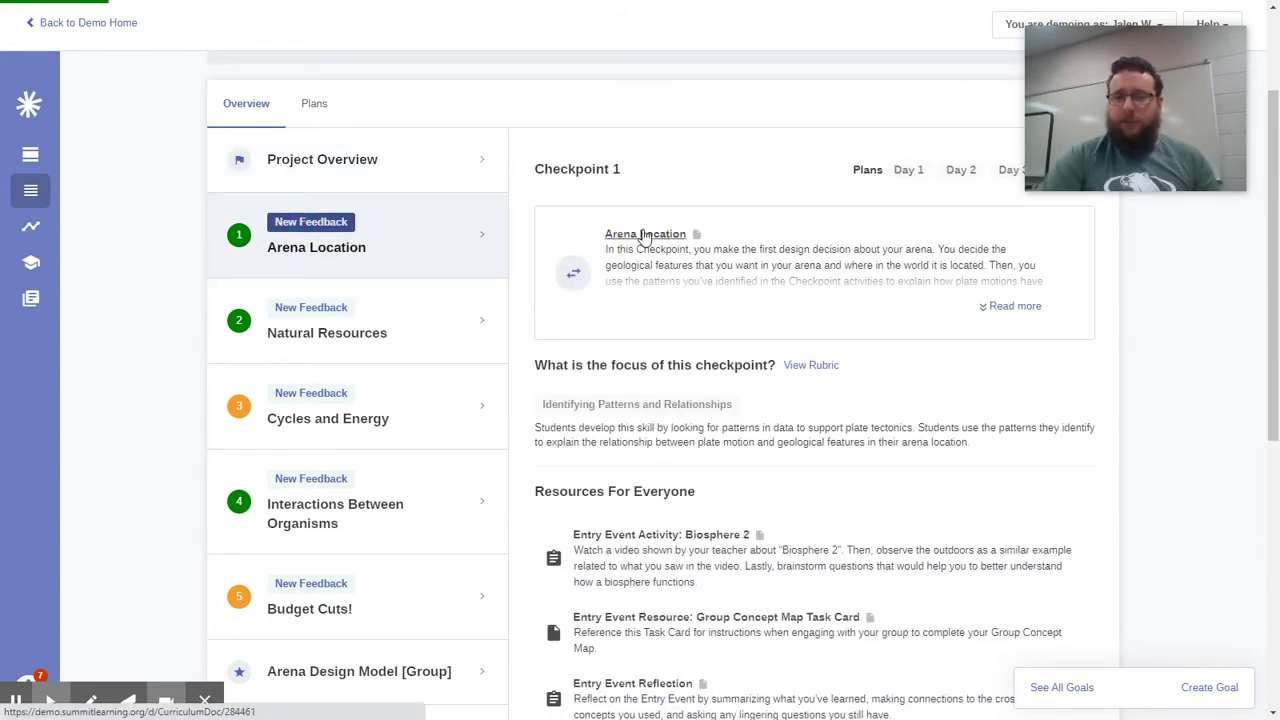
click(645, 235)
mouse_move(1182, 188)
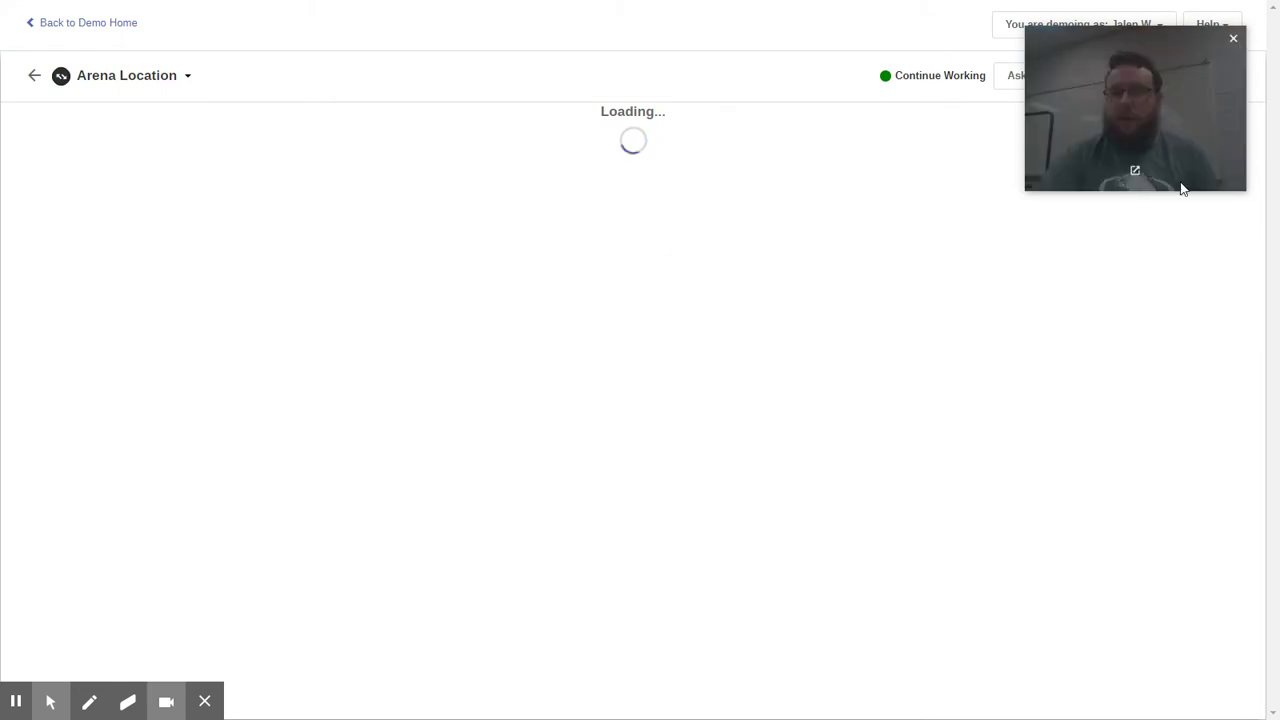
drag(1152, 105, 150, 499)
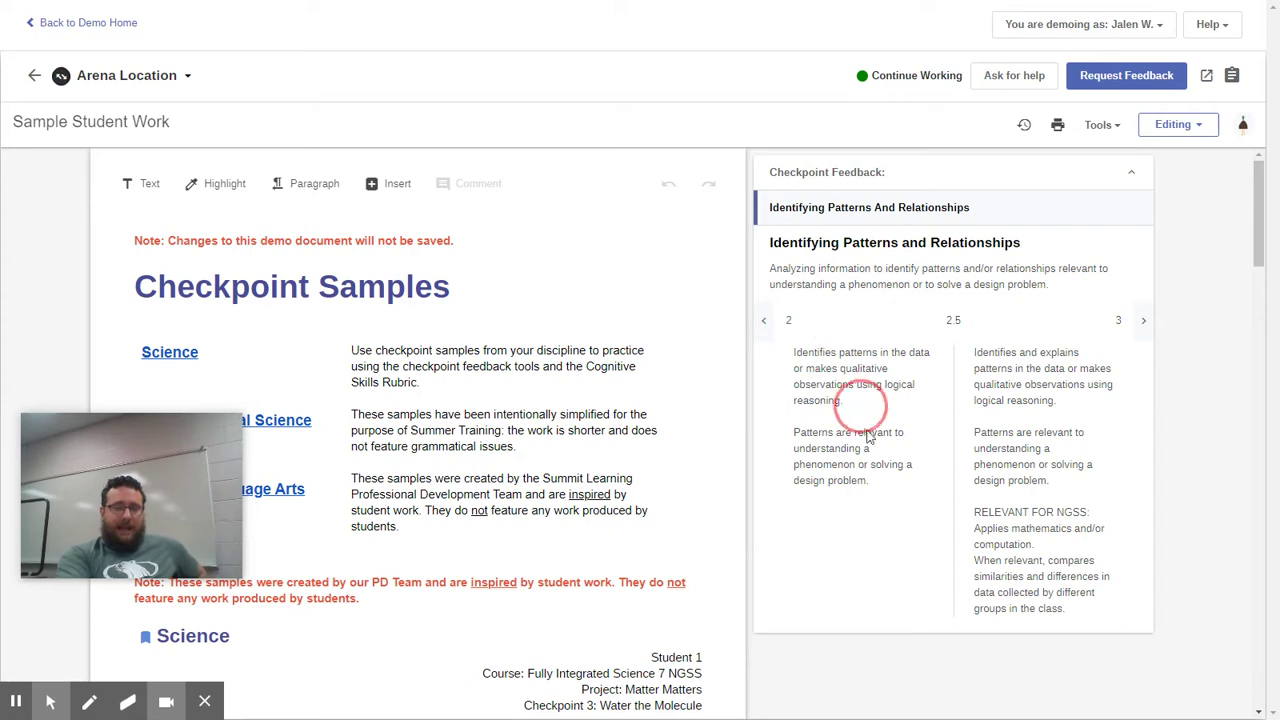
scroll(813, 570, down, 5)
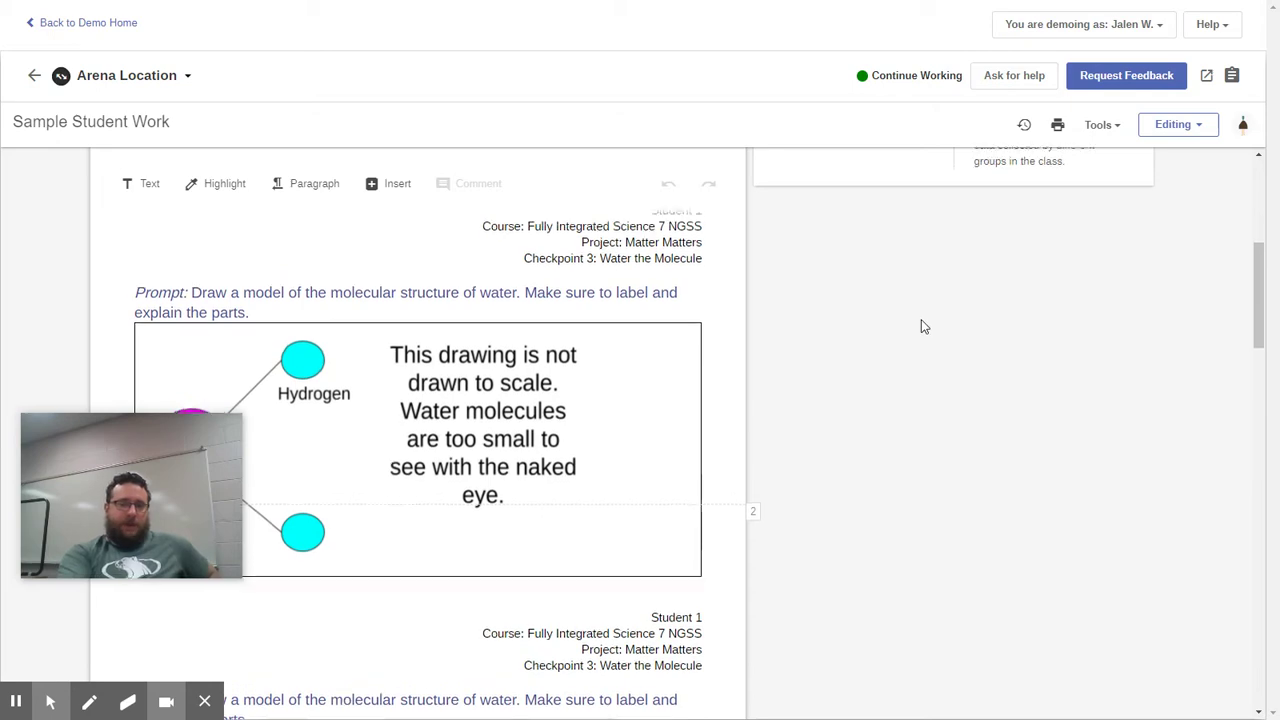
scroll(920, 322, up, 5)
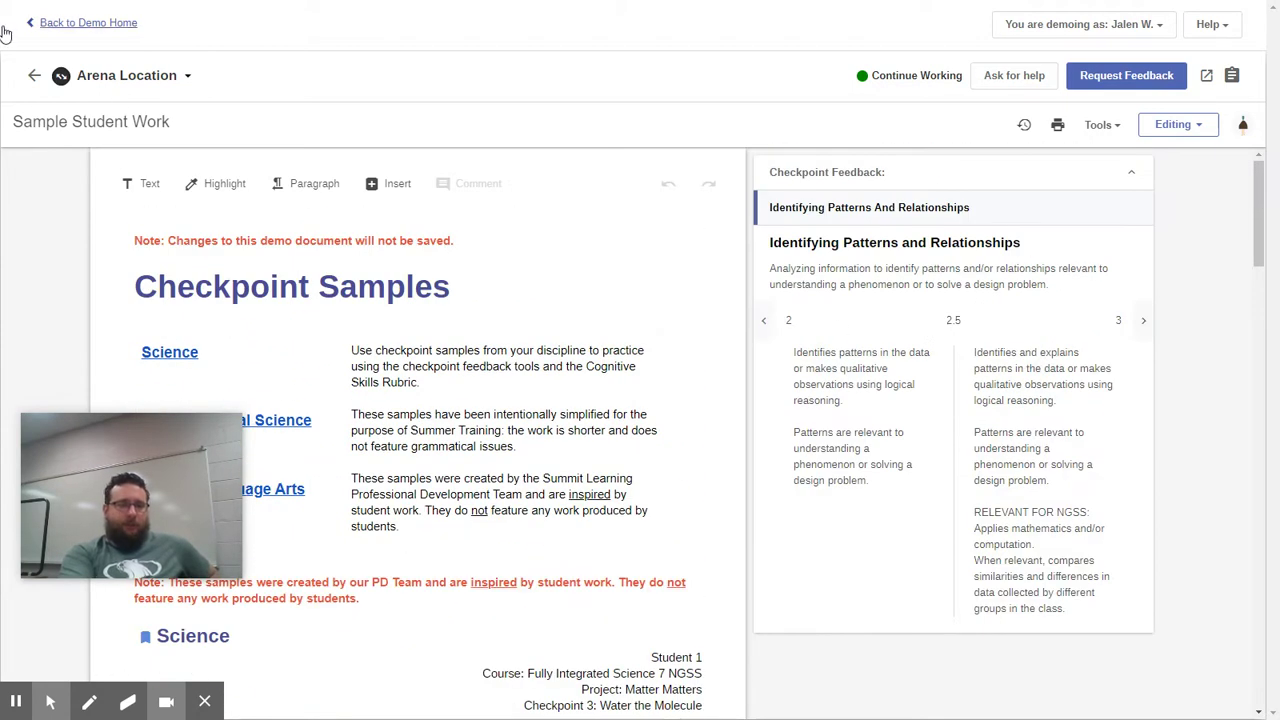
Return to the project and open the Cycles and Energy checkpoint's document to view its feedback status and Modeling rubric
click(33, 74)
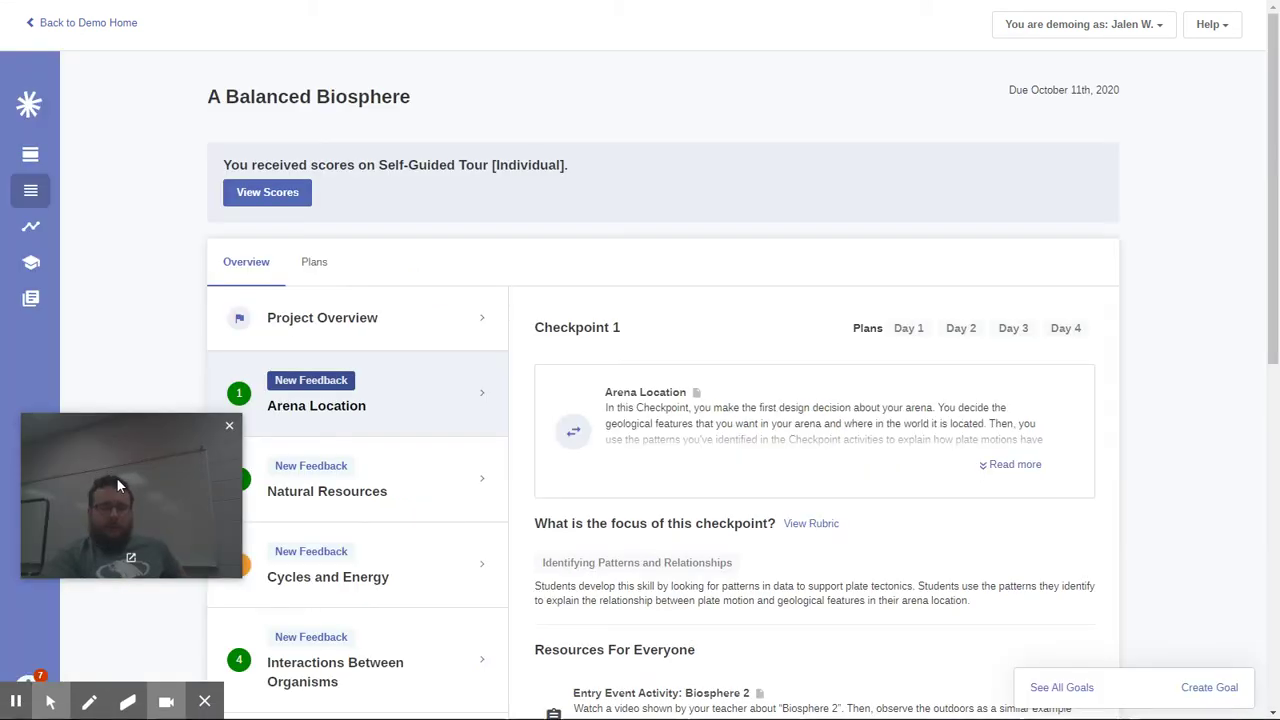
click(344, 577)
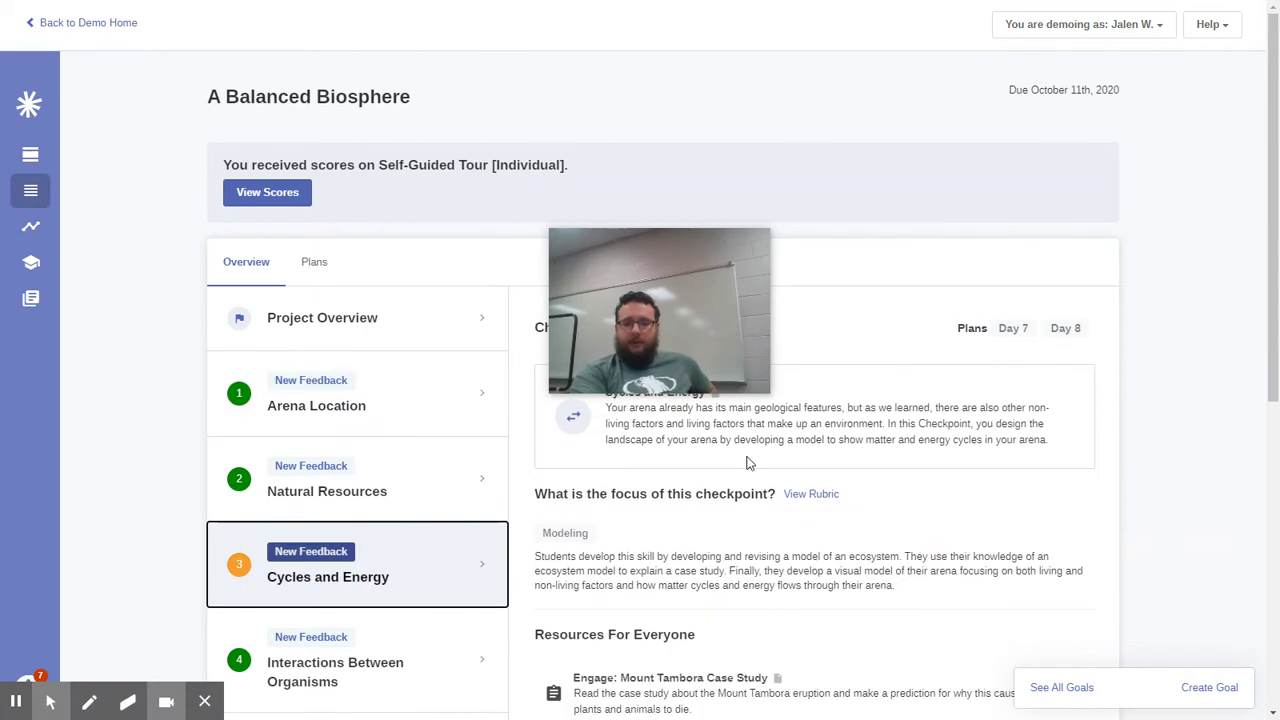
click(678, 394)
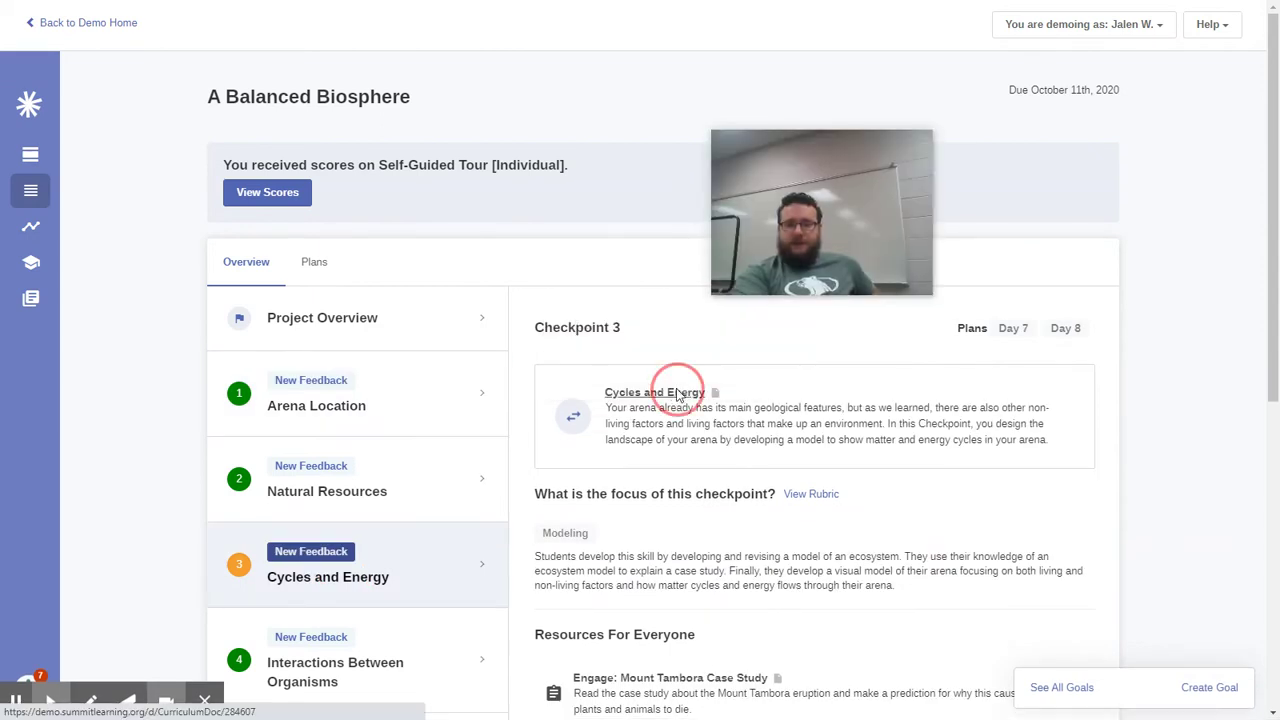
drag(834, 209, 397, 220)
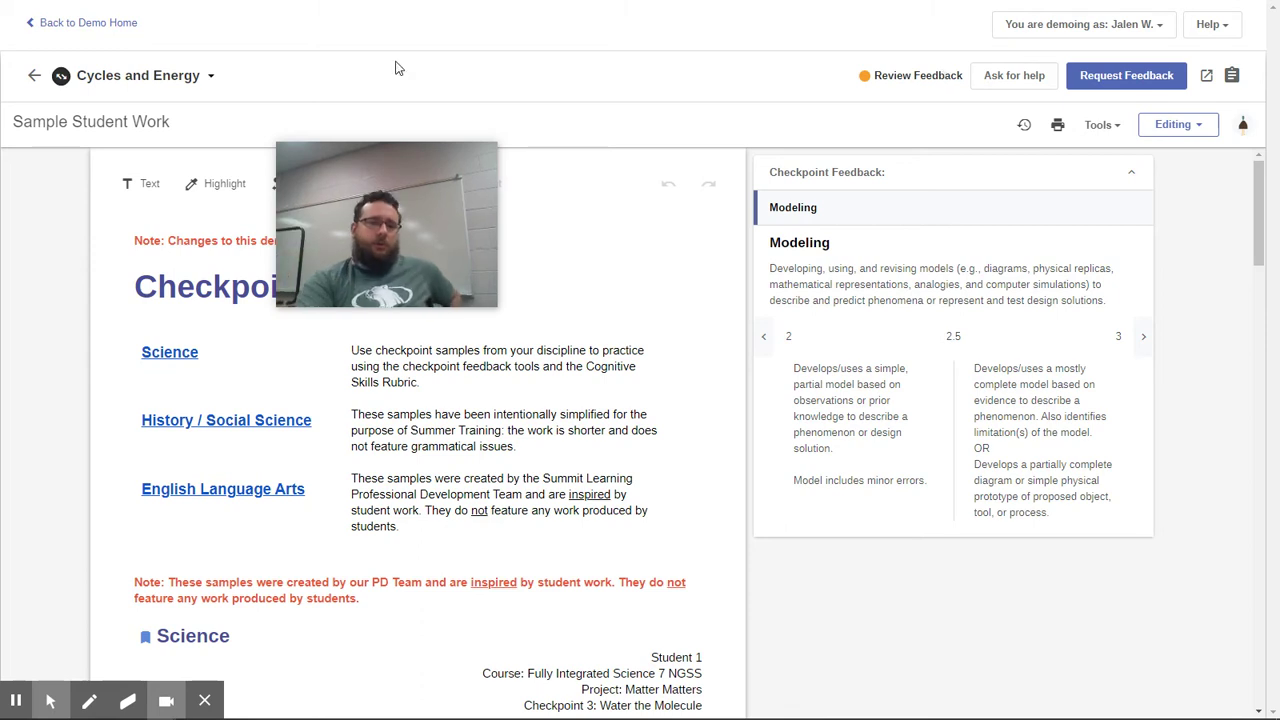
Return to the project and open the Arena Design Model [Group] final product to view its Modeling score and feedback
click(34, 77)
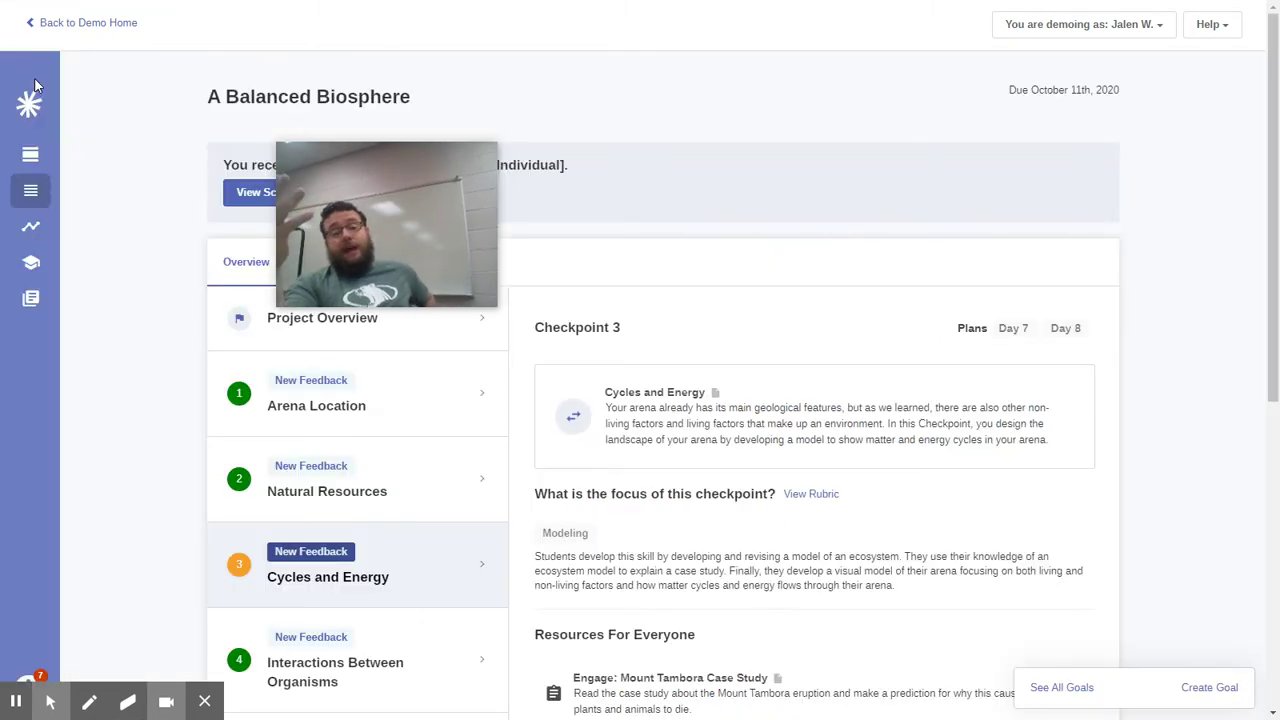
mouse_move(35, 85)
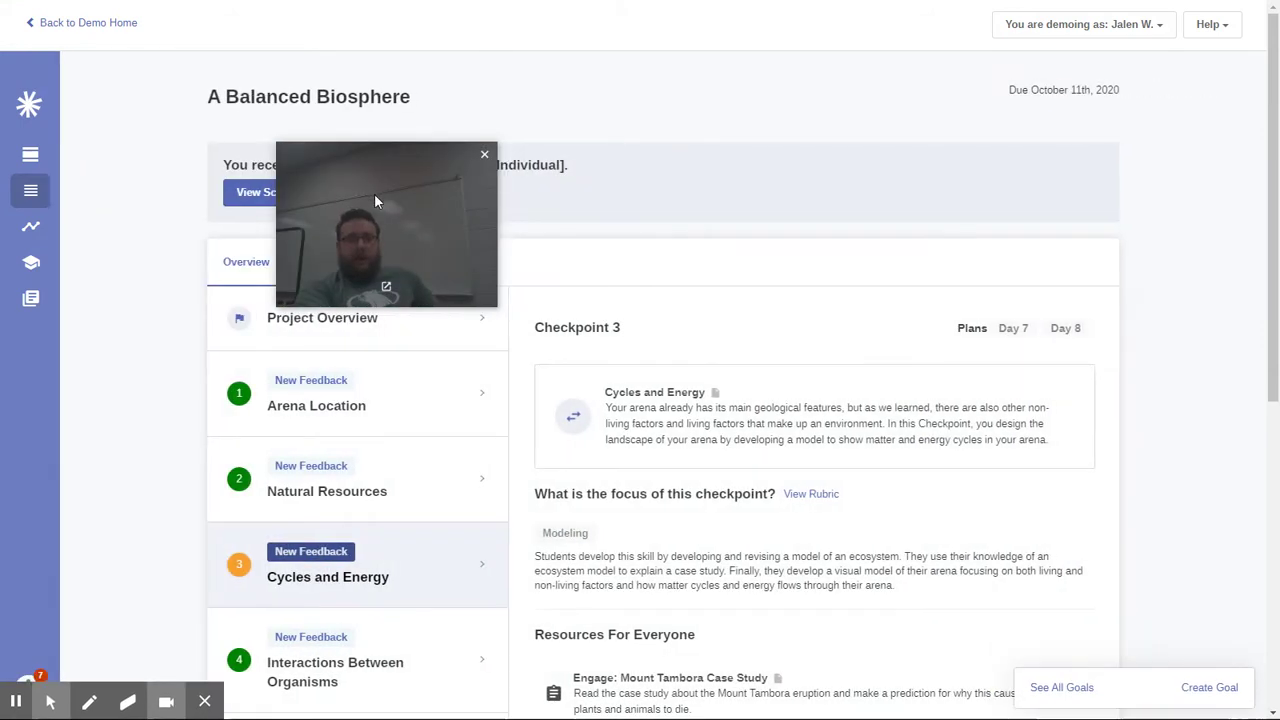
drag(374, 193, 758, 120)
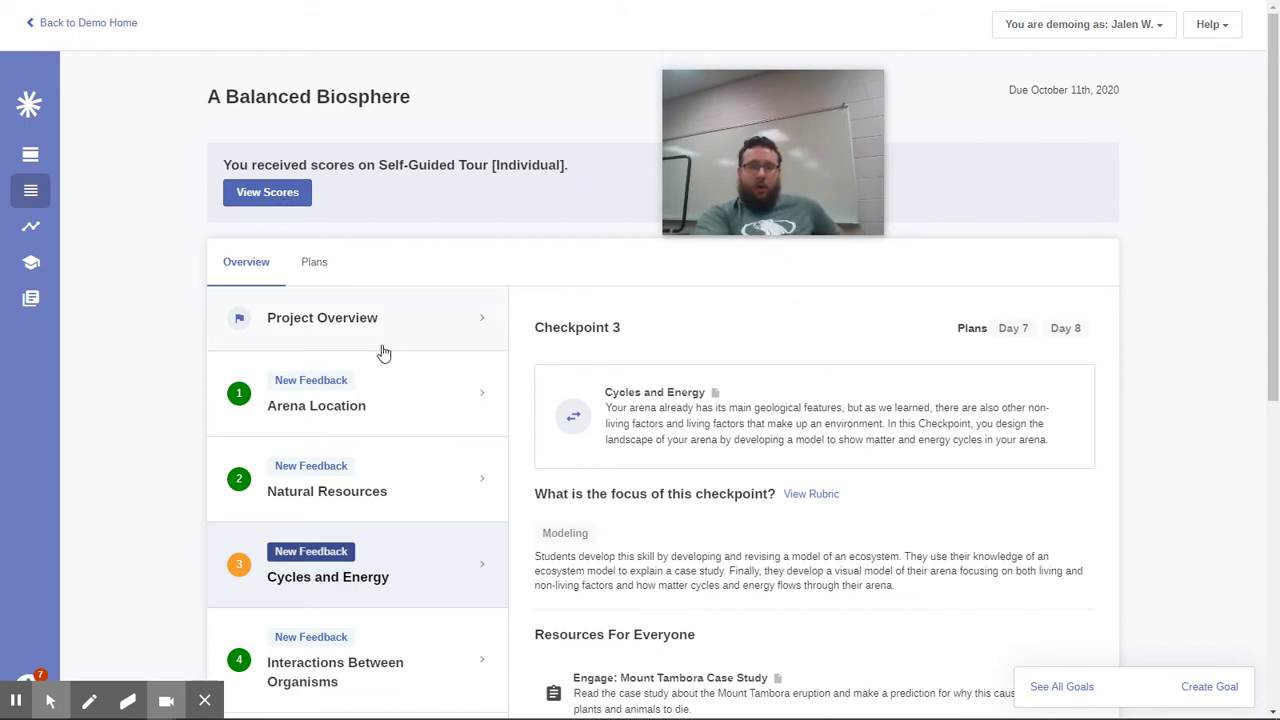
scroll(383, 352, down, 5)
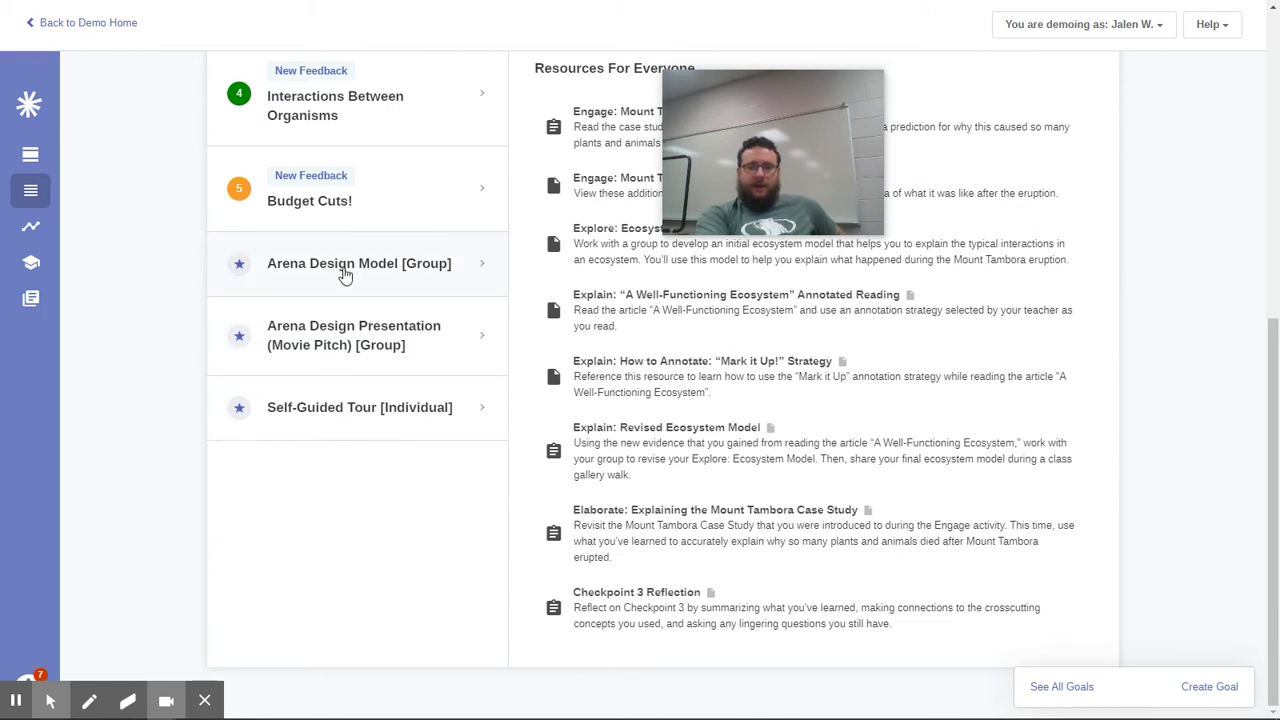
click(345, 274)
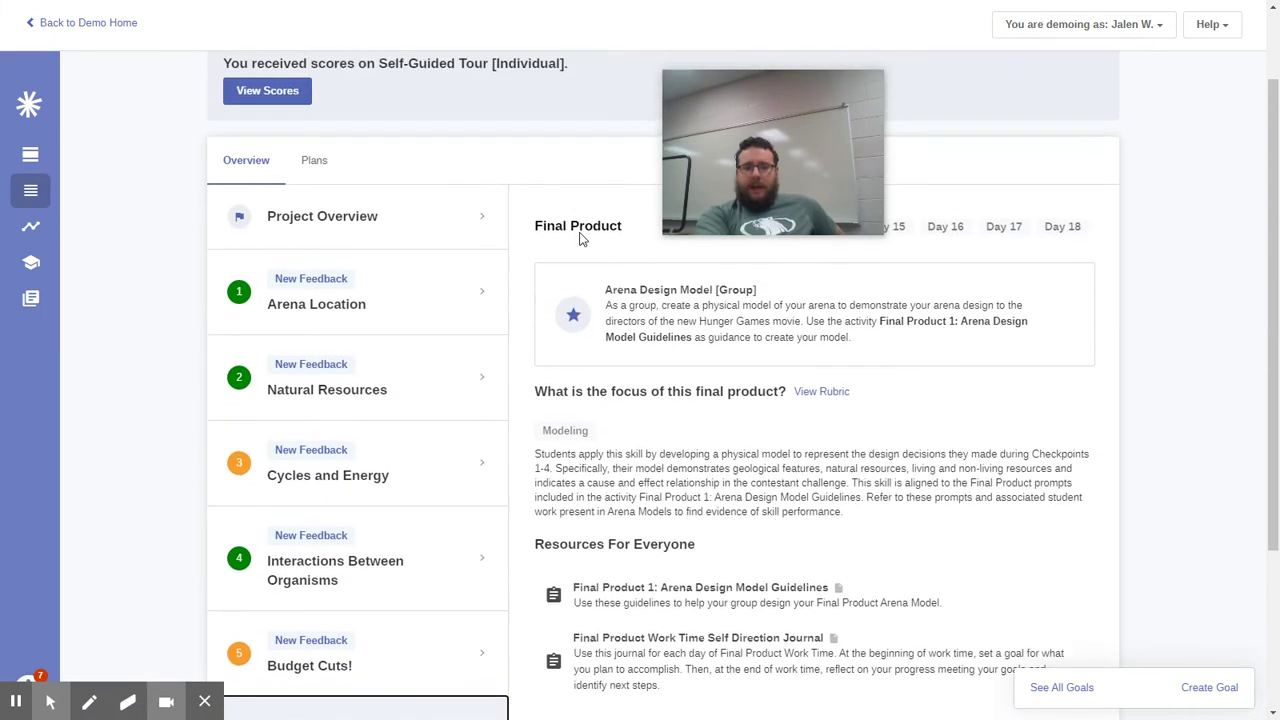
click(654, 288)
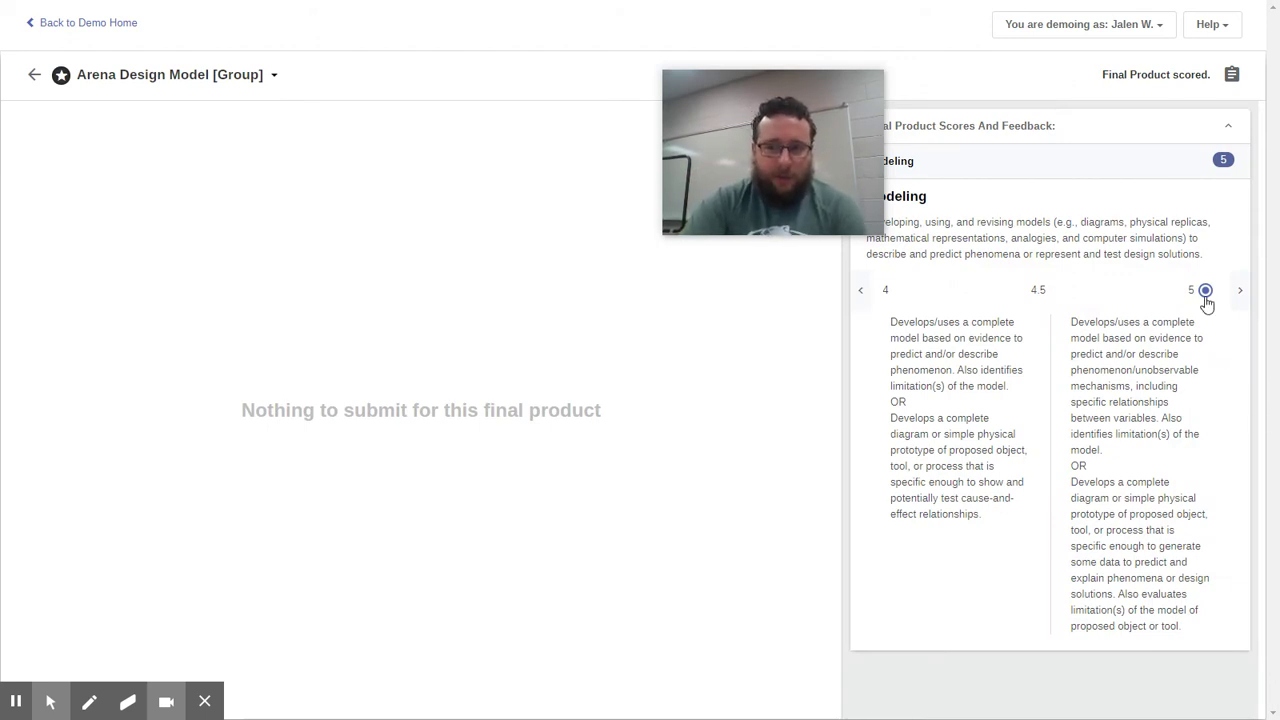
drag(766, 156, 595, 193)
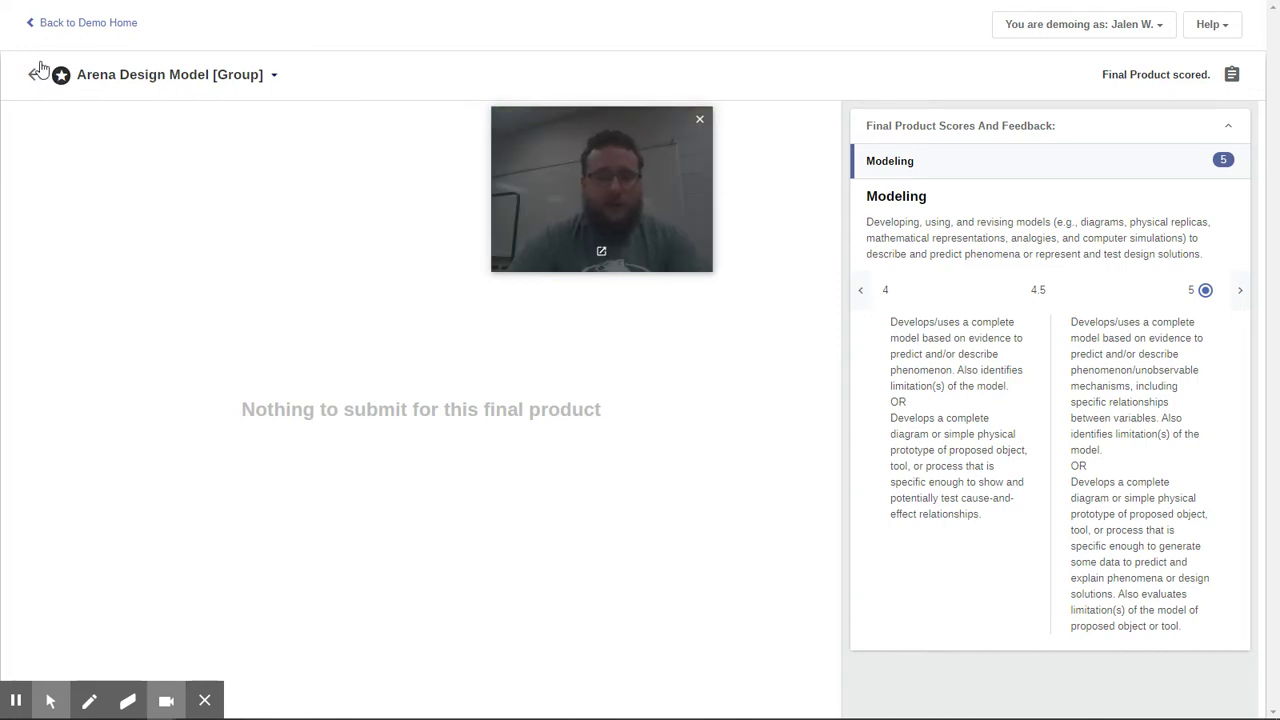
Switch to the Google Docs guide on monitoring student progress and enlarge the CHECKPOINT PAGE section to 200% zoom
key(alt+Tab)
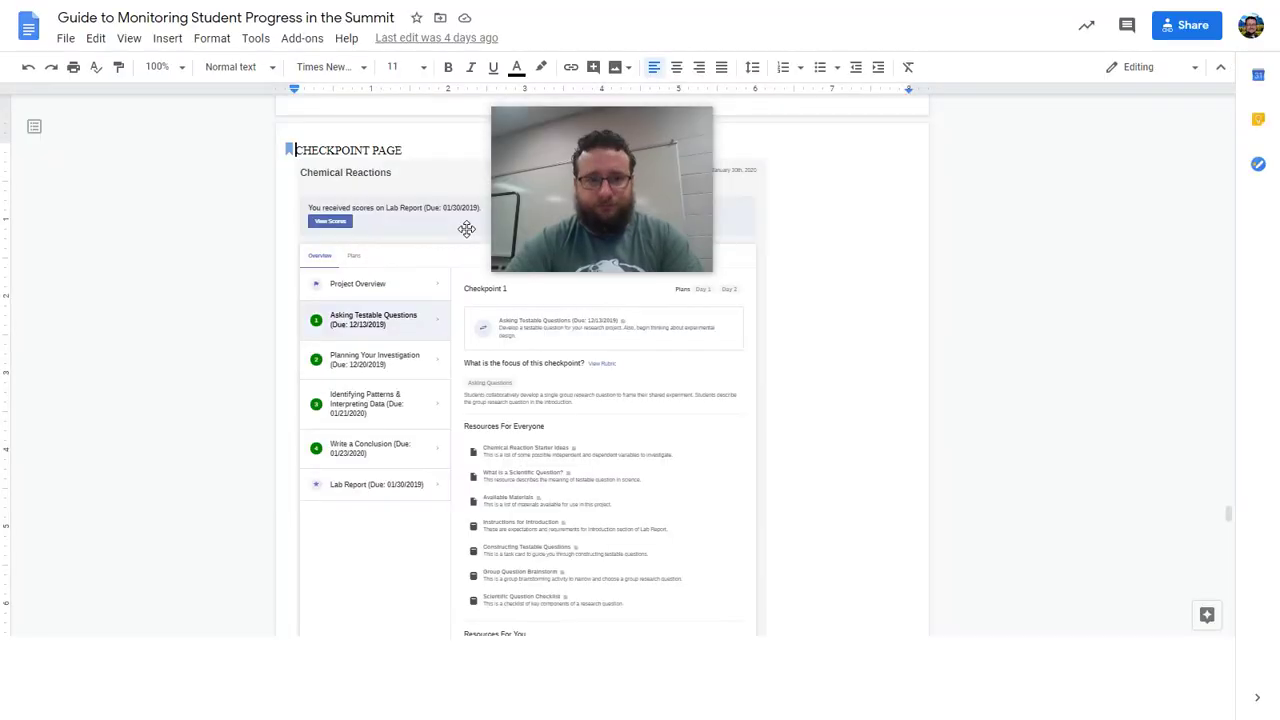
drag(572, 289, 140, 305)
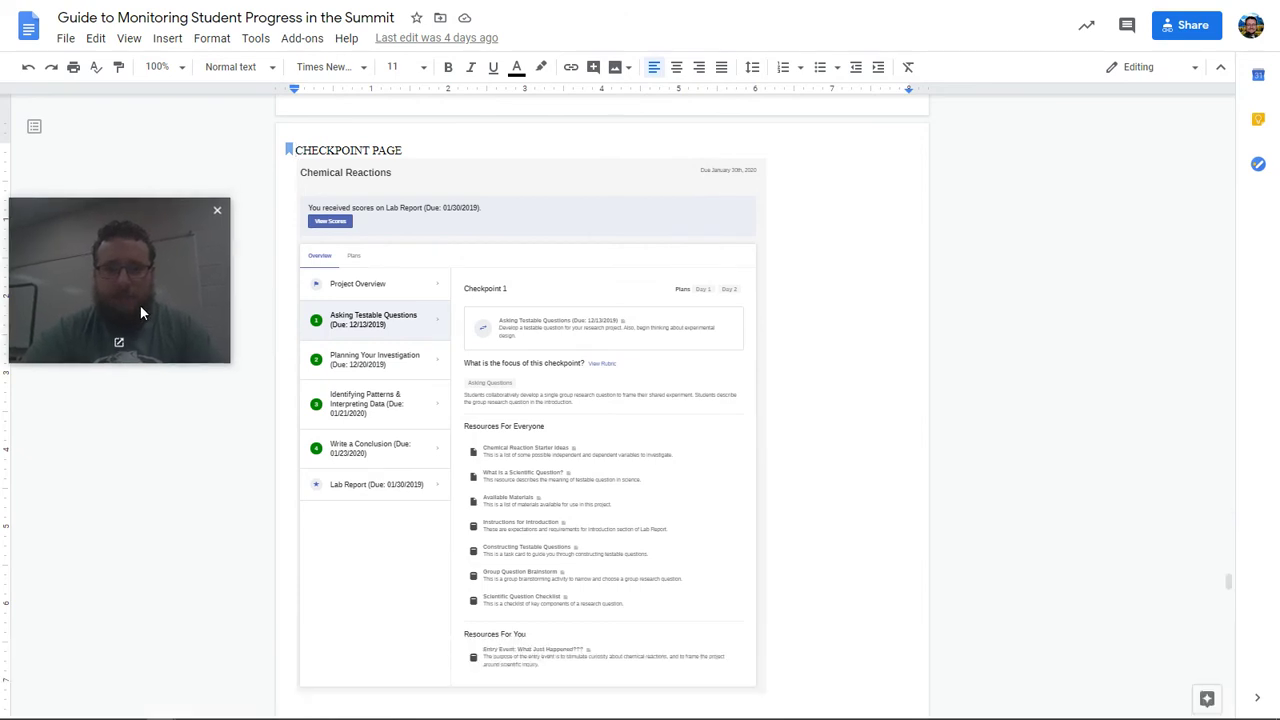
click(182, 68)
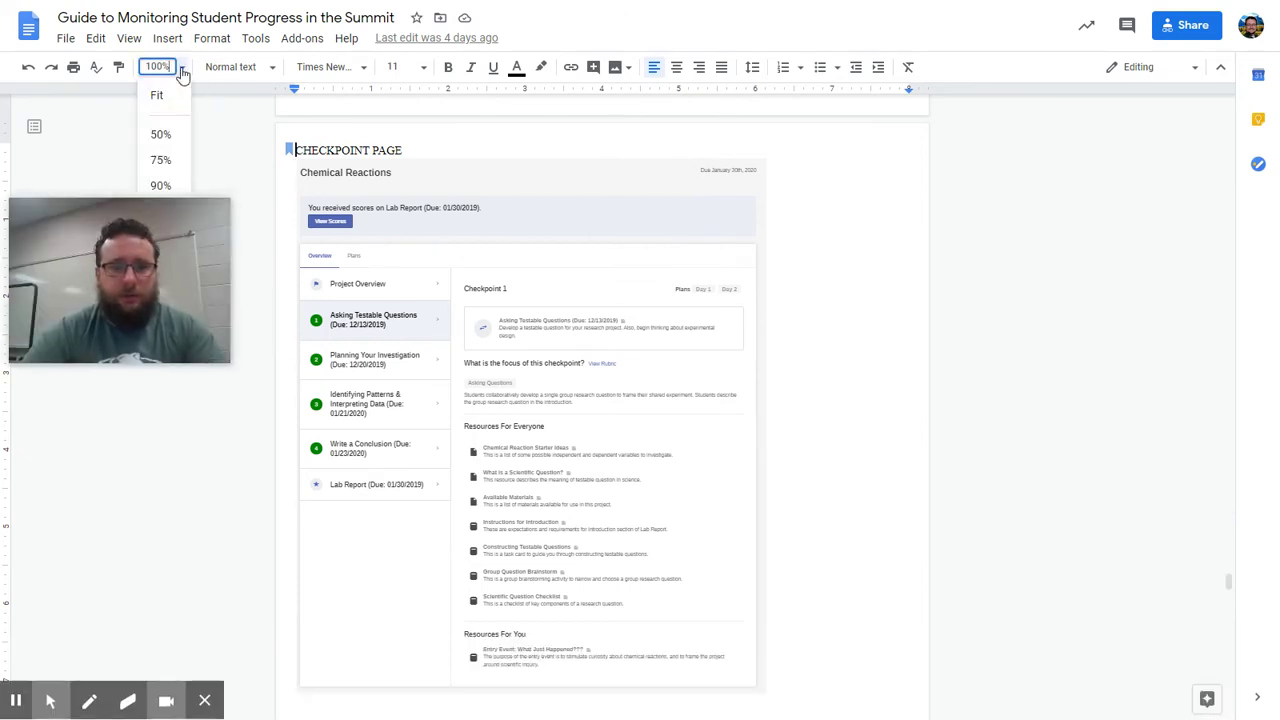
click(162, 186)
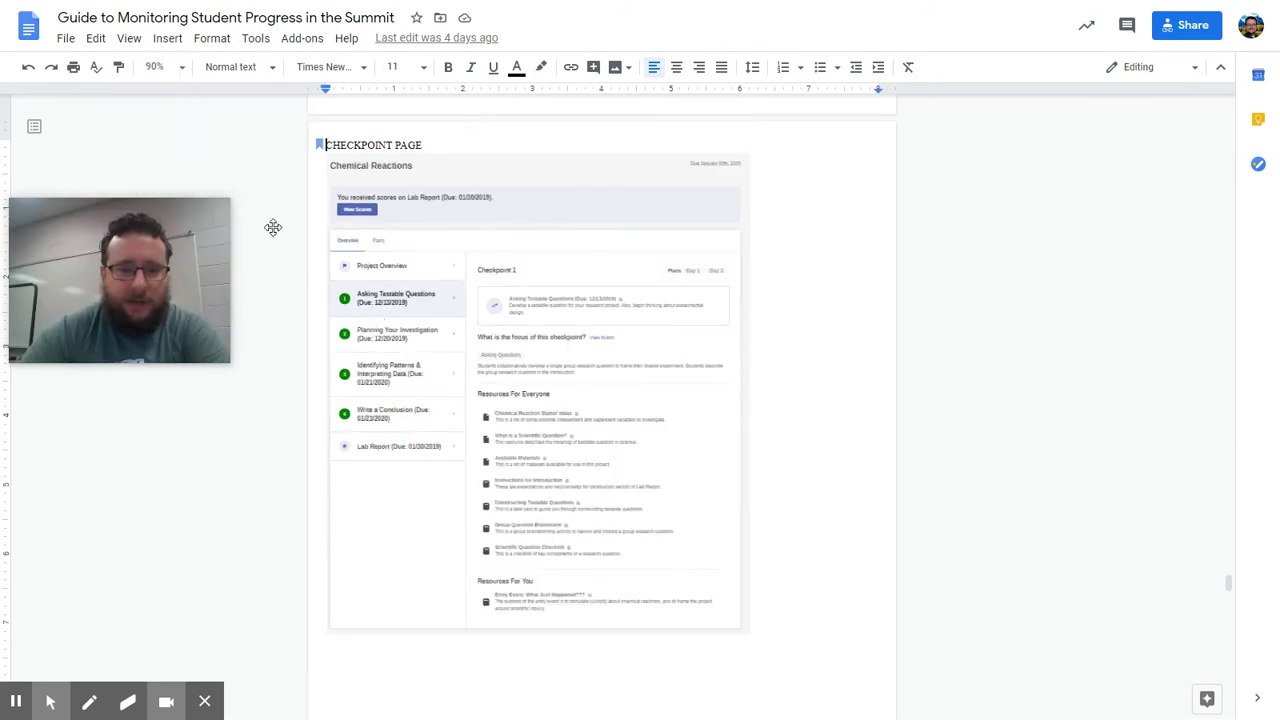
click(184, 67)
drag(145, 284, 155, 322)
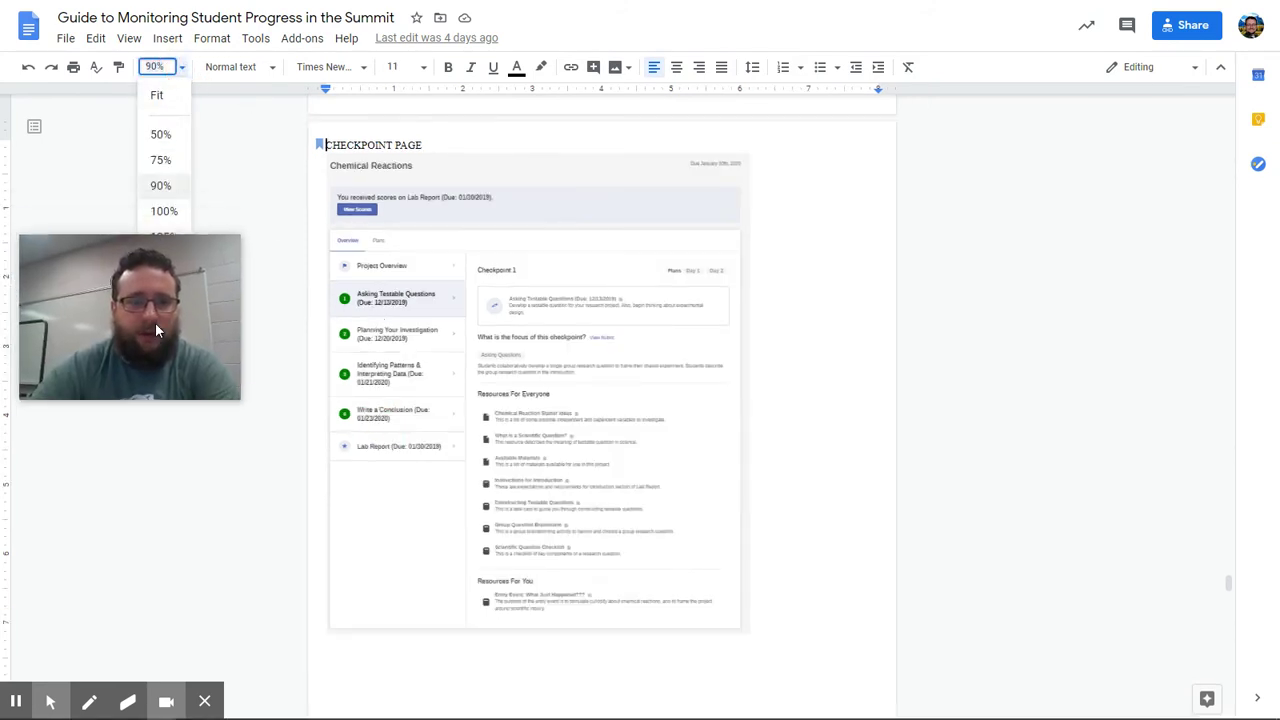
drag(175, 372, 193, 468)
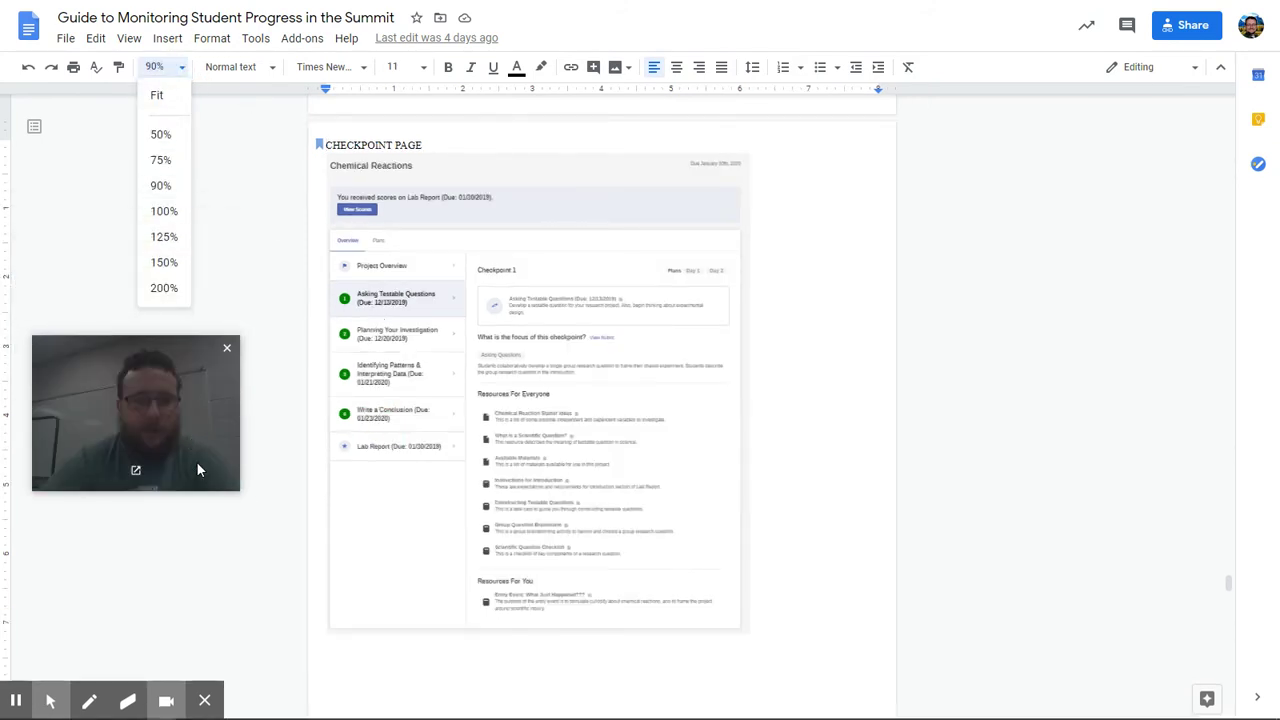
click(164, 288)
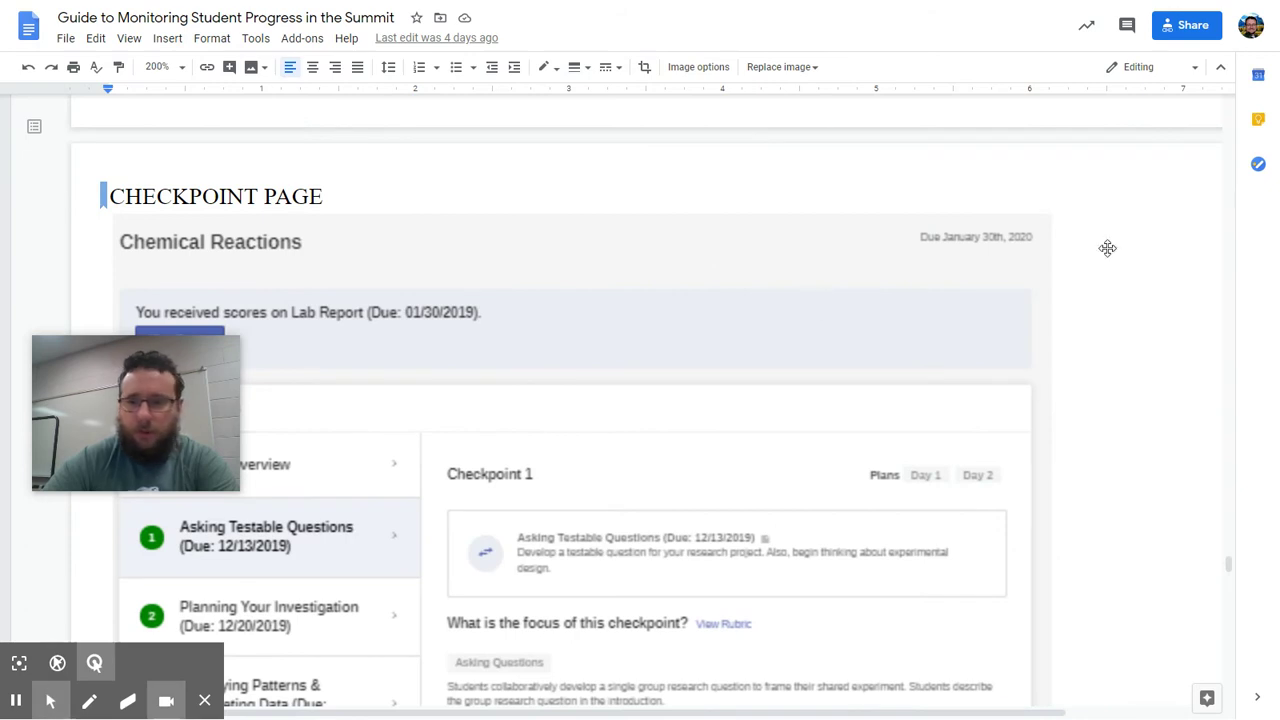
Look through the checkpoint page image and go on to the CHECKPOINT FEEDBACK (CONTINUE WORKING) section of the guide
click(157, 66)
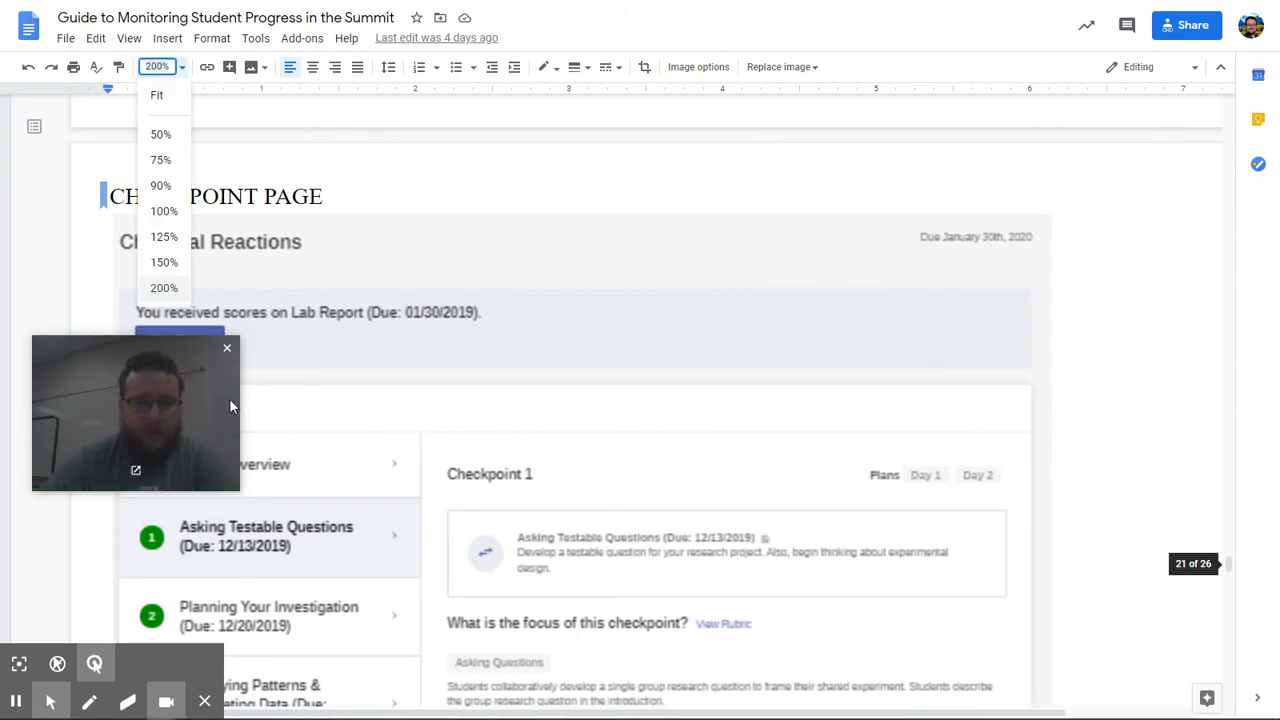
drag(229, 398, 1182, 239)
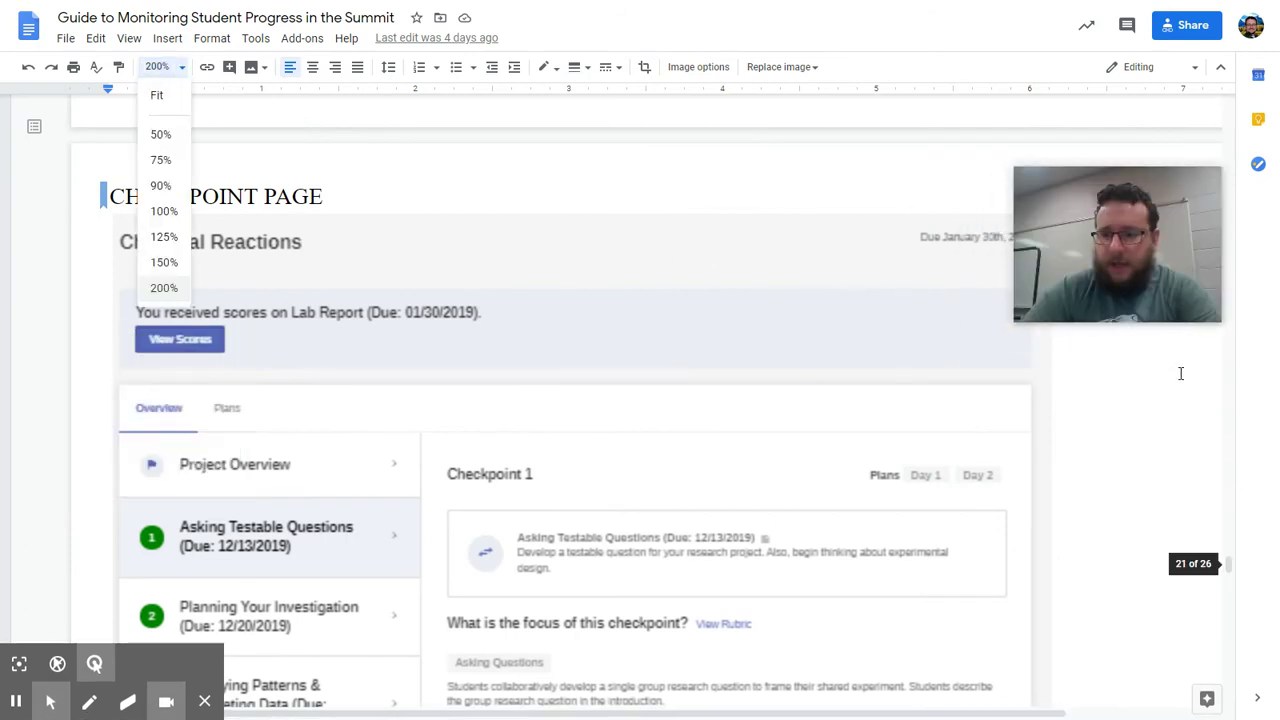
click(1071, 543)
scroll(757, 443, down, 6)
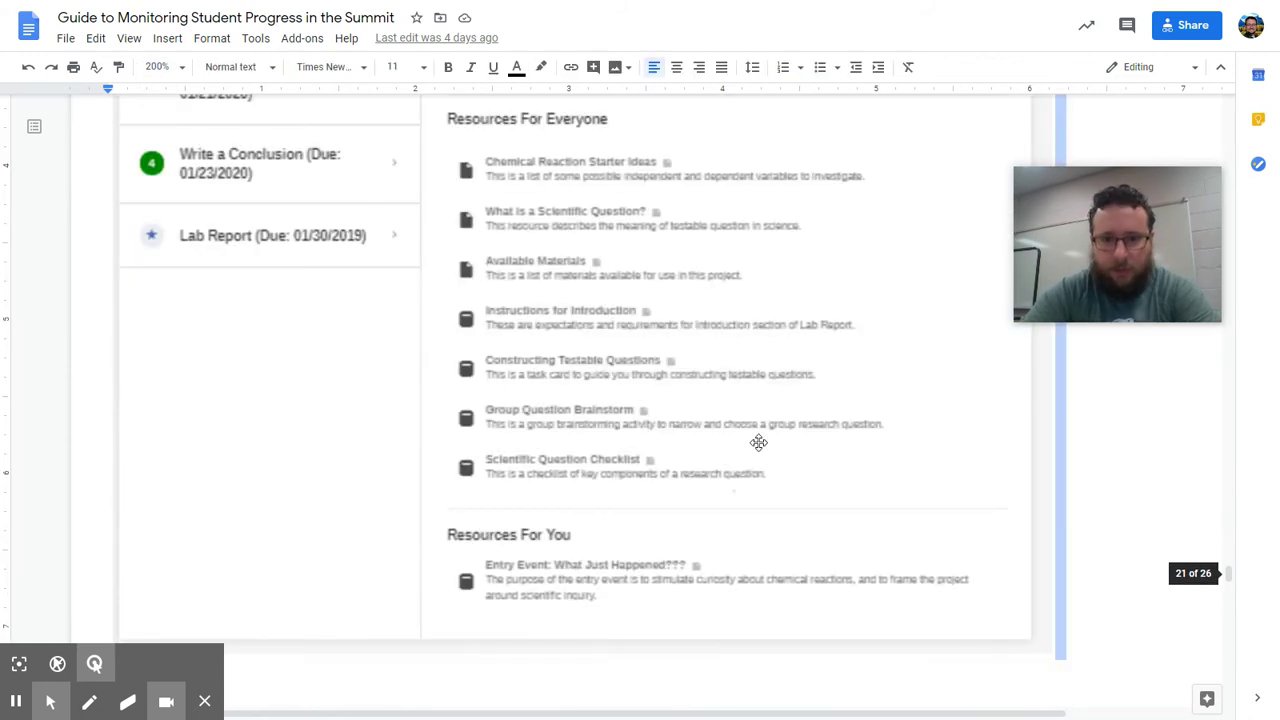
click(731, 480)
scroll(177, 617, down, 3)
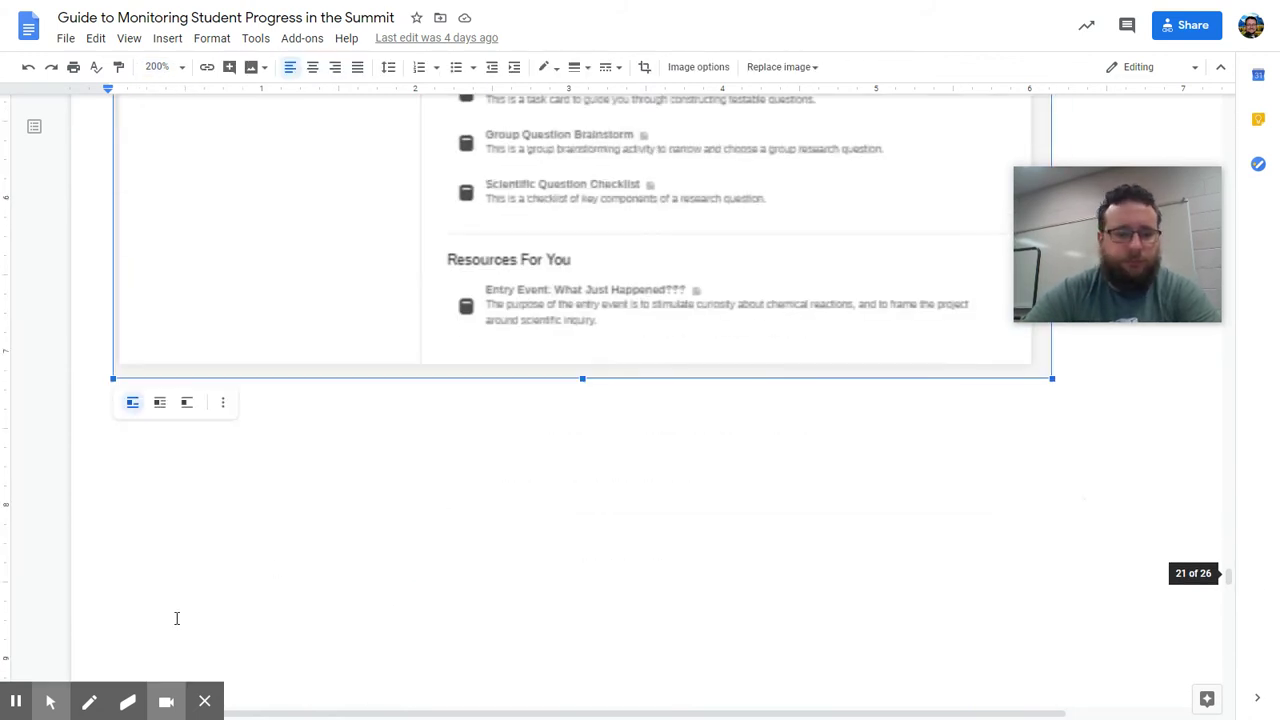
scroll(134, 609, down, 5)
click(24, 707)
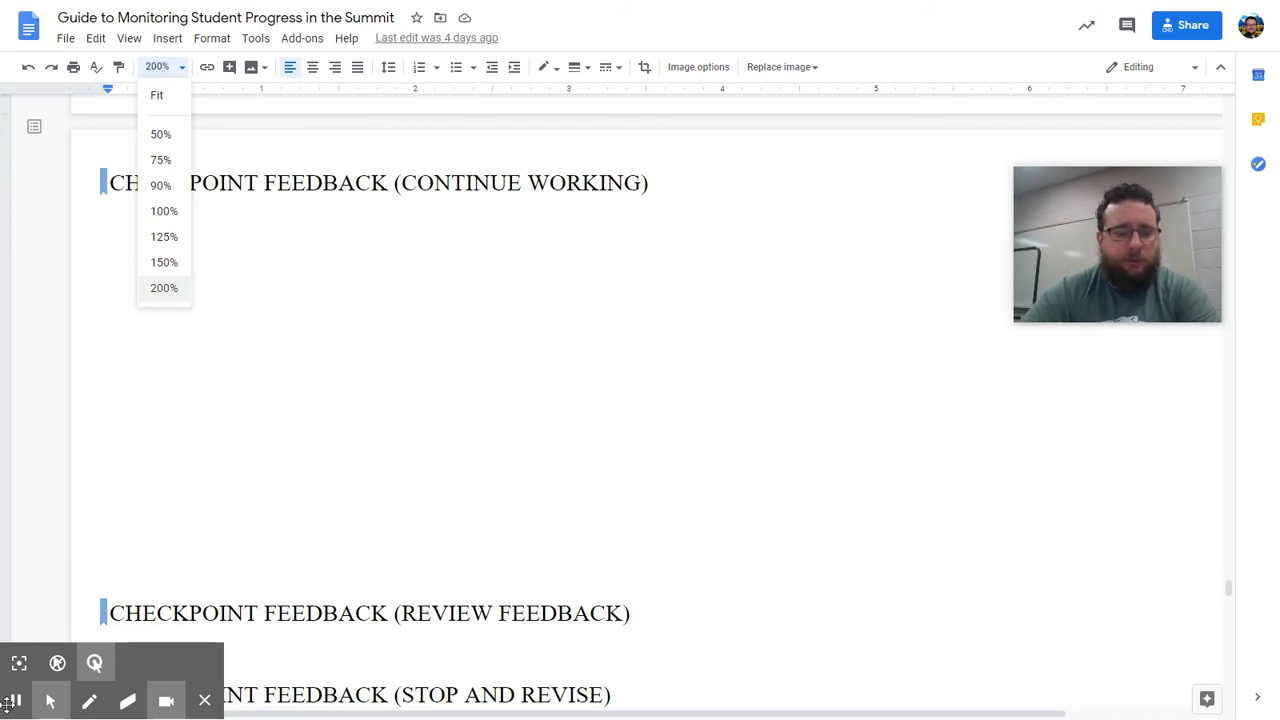
click(14, 704)
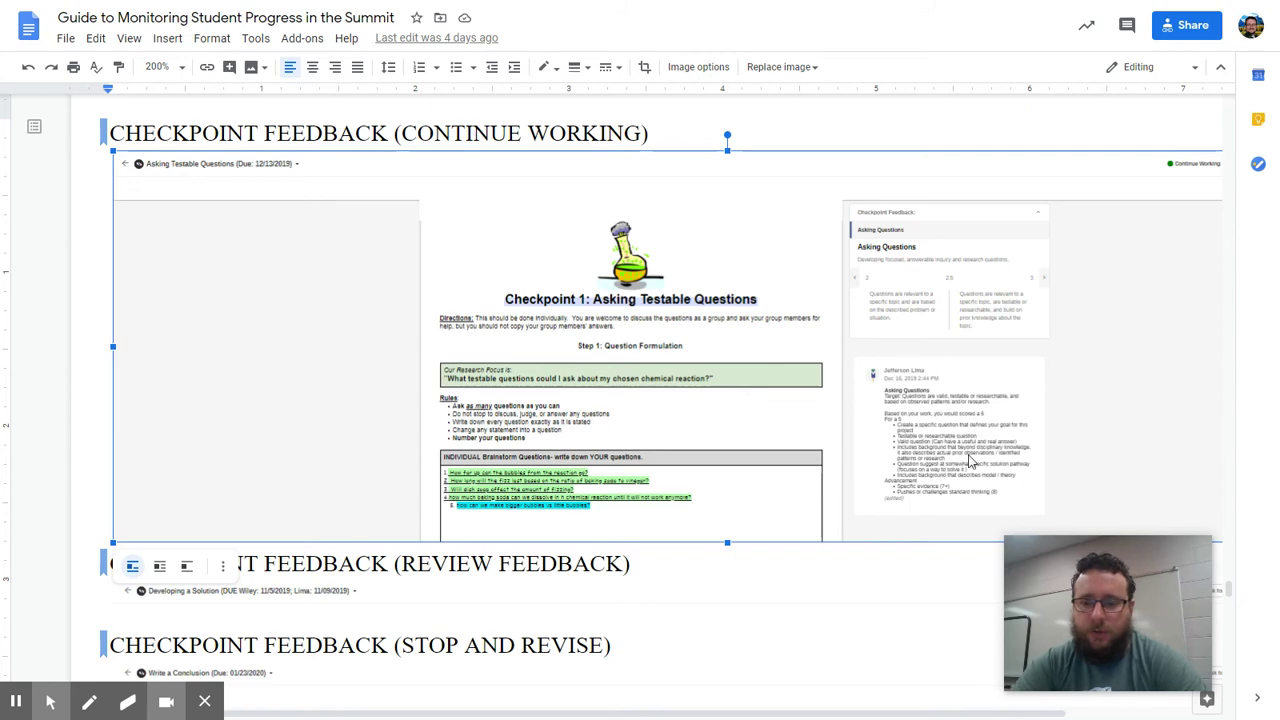
Examine the rubric and written feedback examples below the CHECKPOINT FEEDBACK (STOP AND REVISE) heading
mouse_move(50, 690)
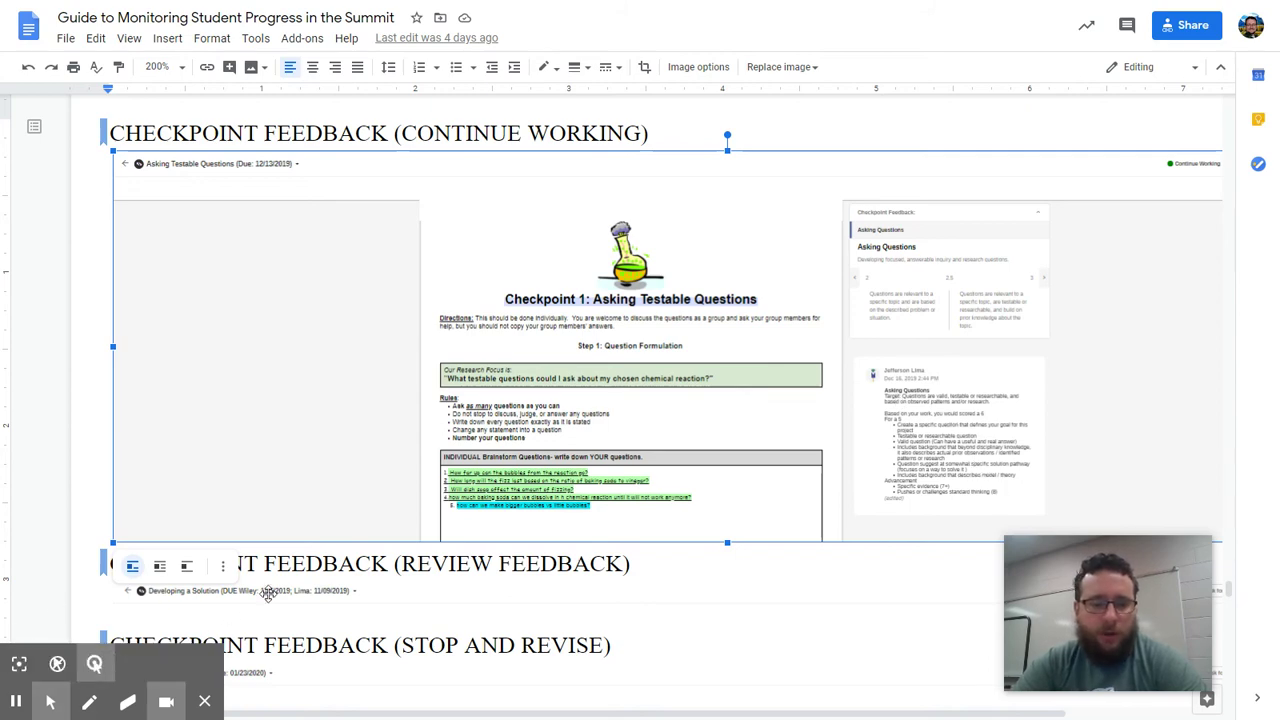
click(15, 703)
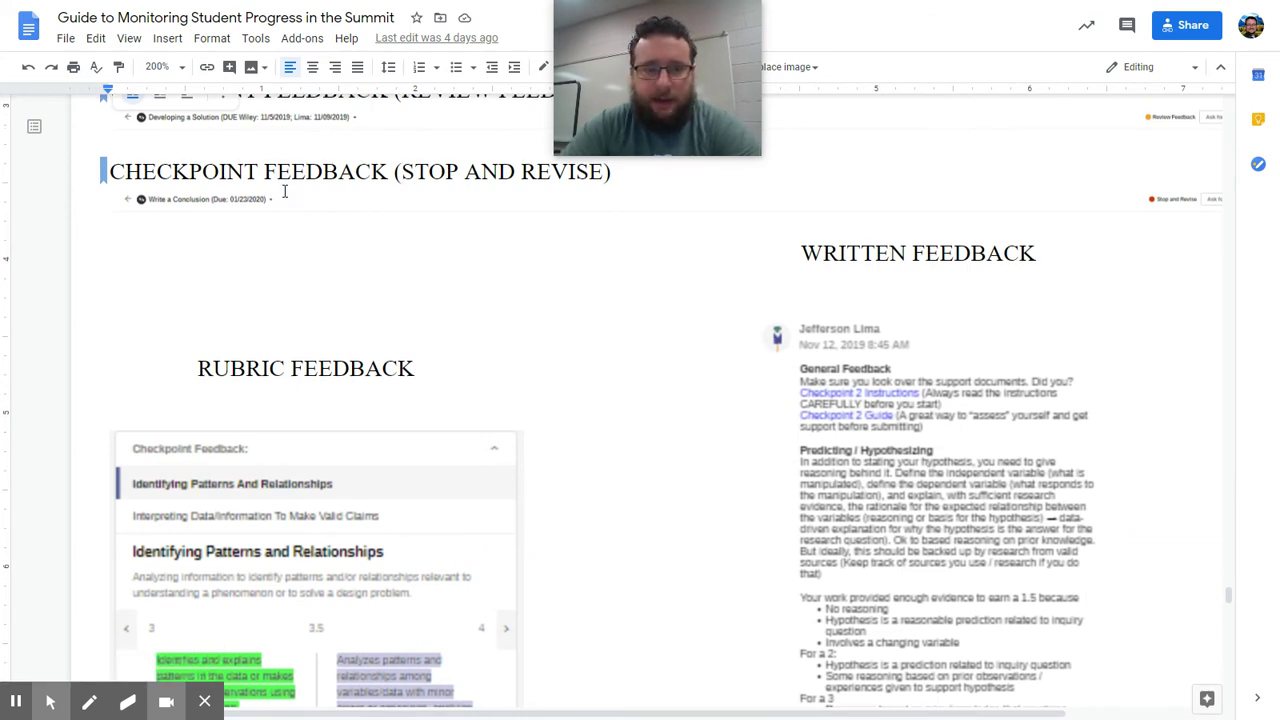
scroll(360, 190, up, 1)
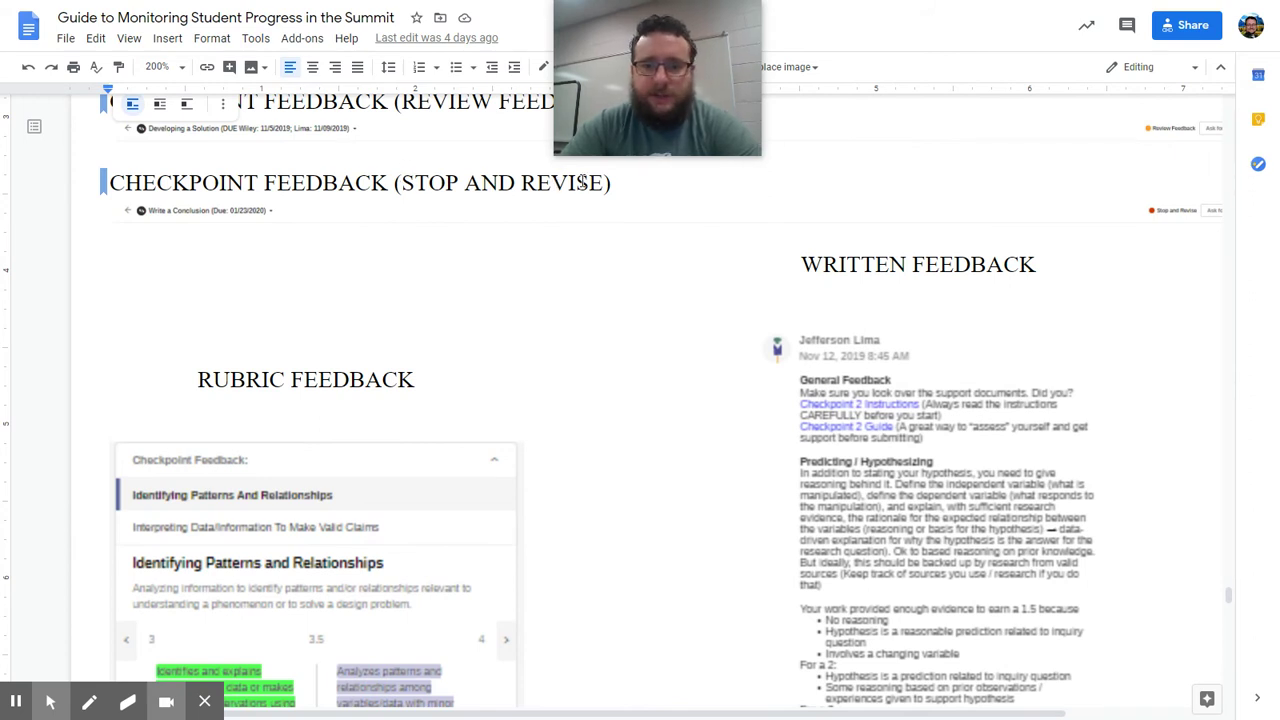
scroll(576, 364, down, 3)
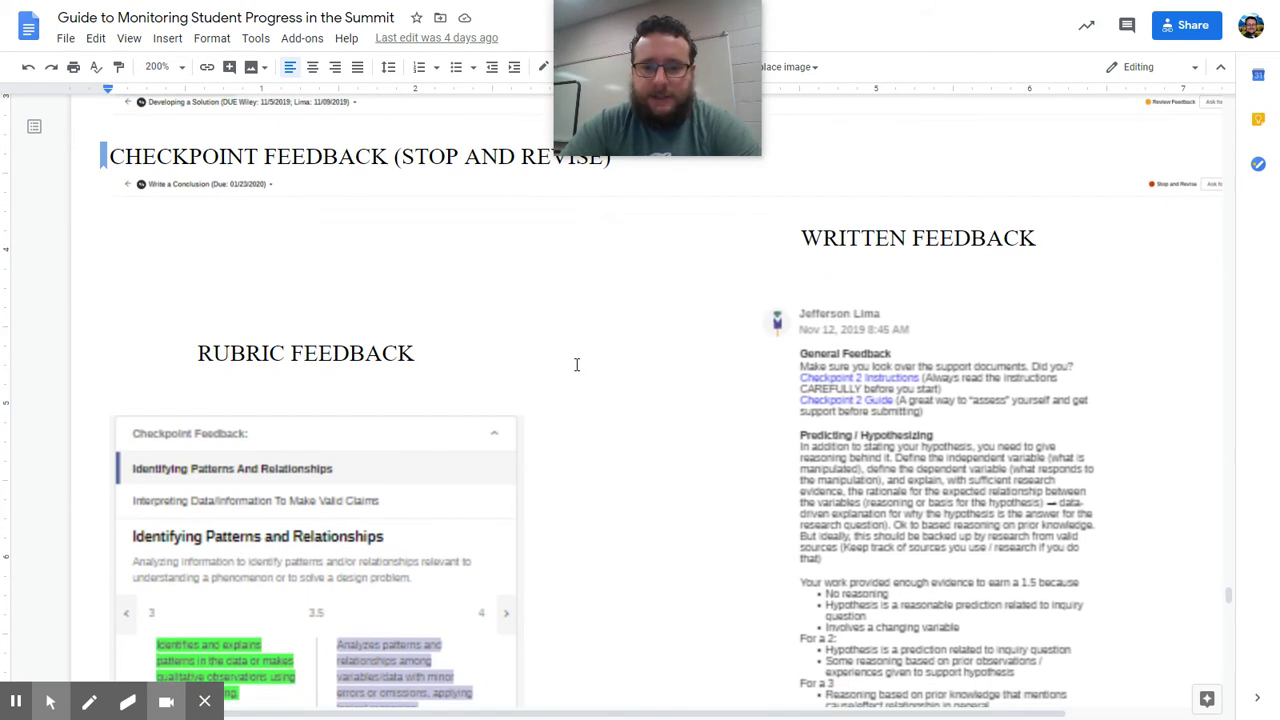
Compare the highlighted Identifying Patterns and Relationships rubric with the written comments on Predicting / Hypothesizing and Planning and Carrying Out Investigations
scroll(576, 364, down, 1)
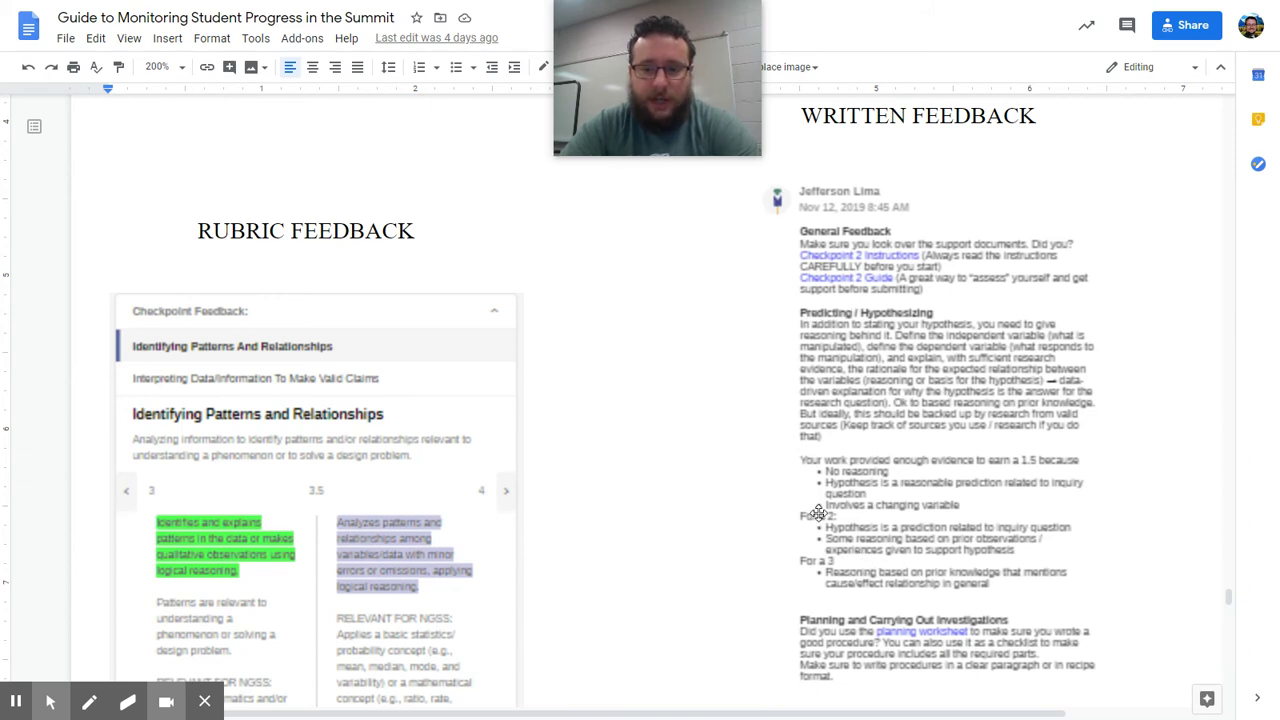
scroll(851, 574, down, 4)
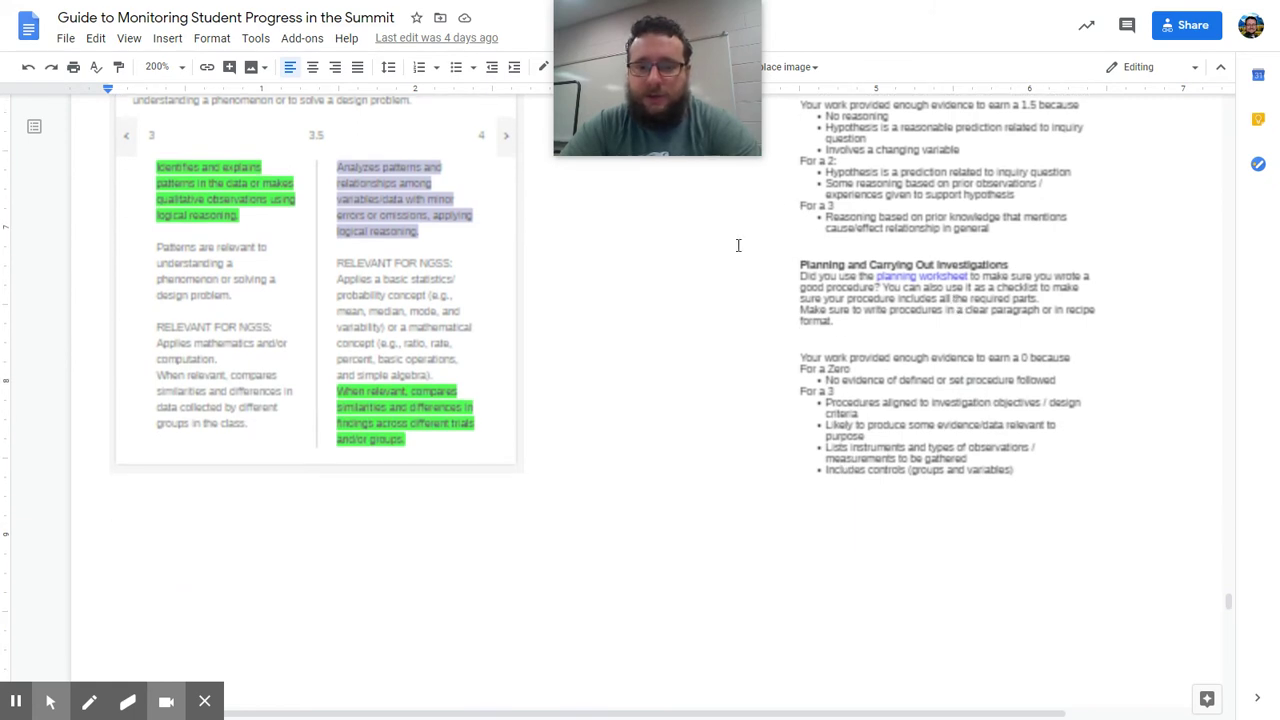
scroll(824, 340, up, 3)
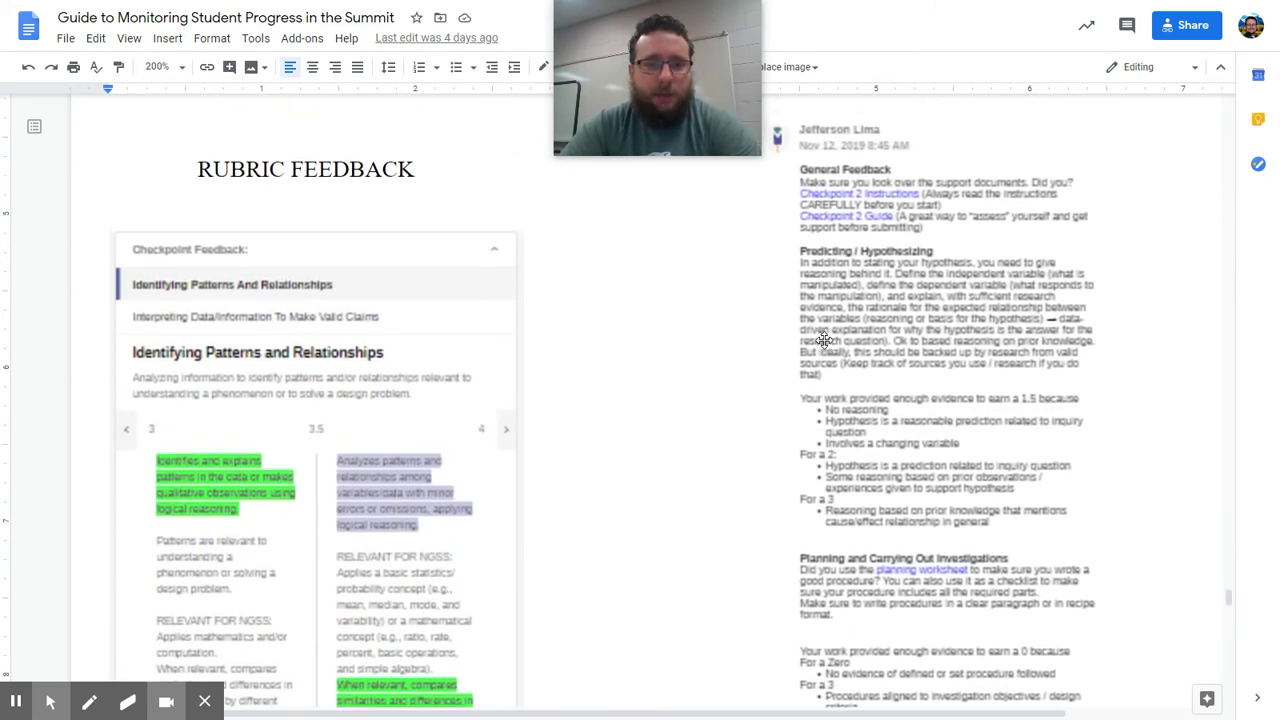
scroll(824, 340, down, 1)
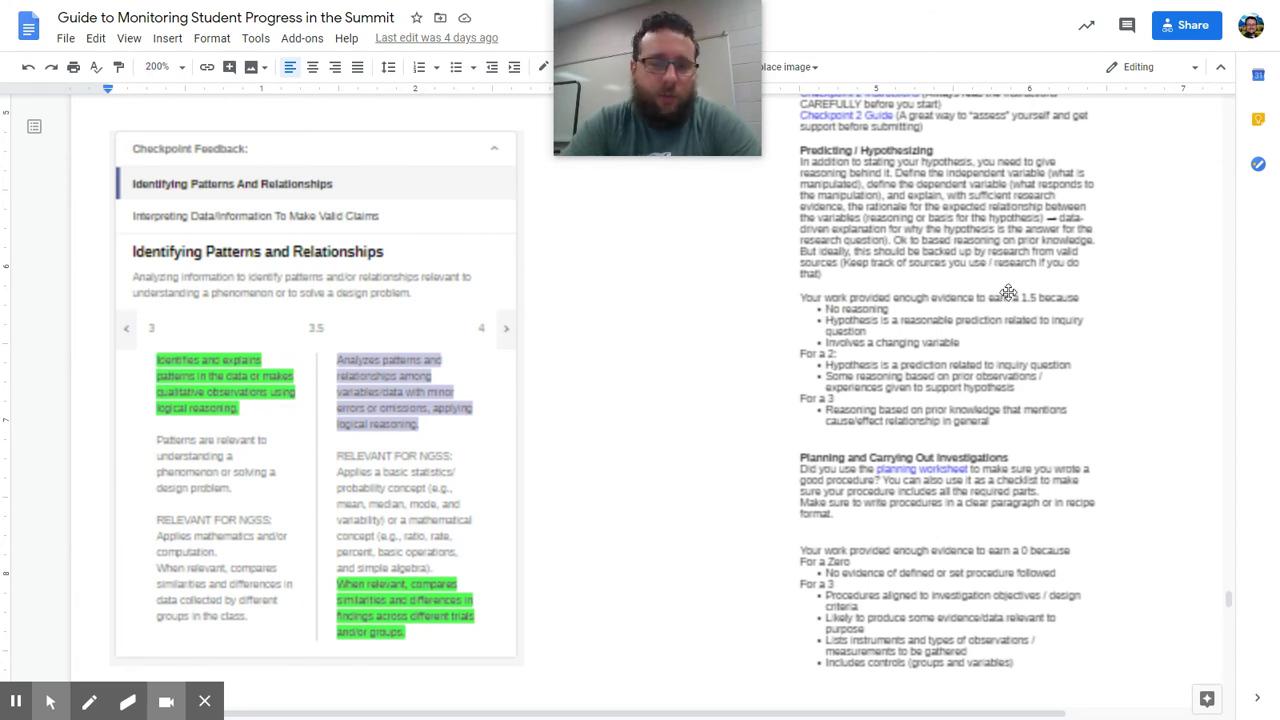
scroll(623, 376, down, 4)
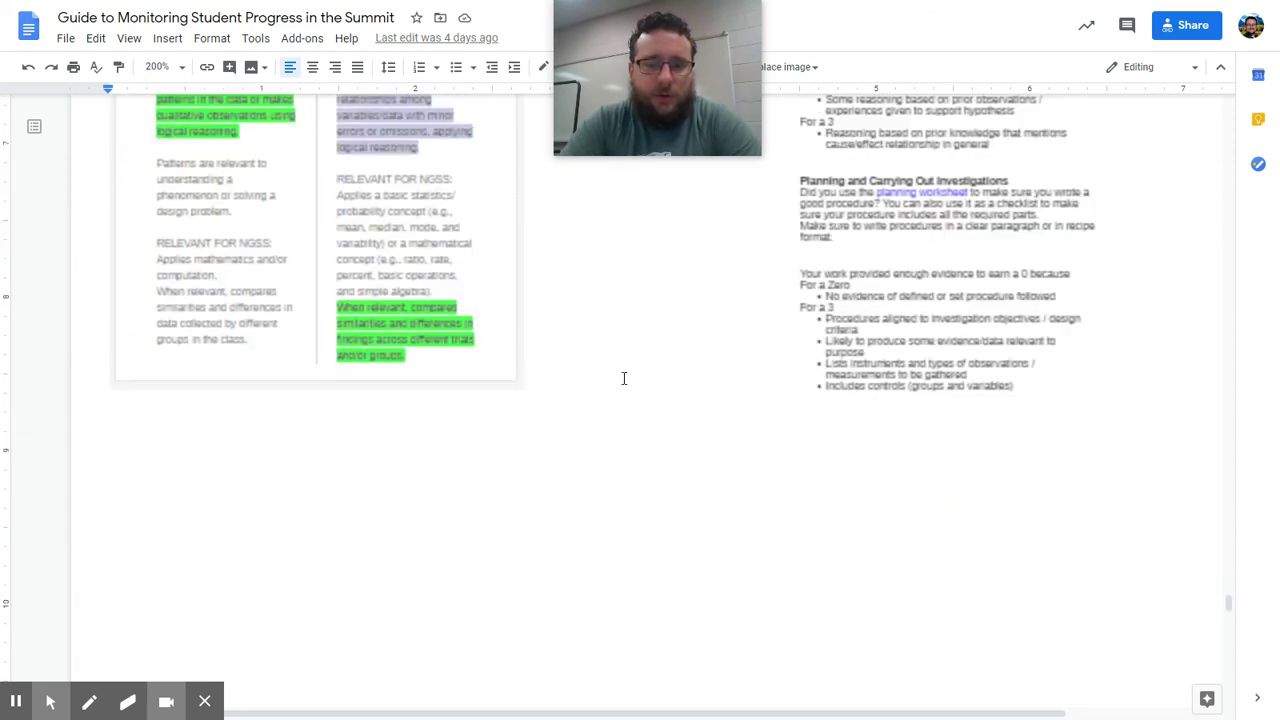
scroll(623, 378, down, 2)
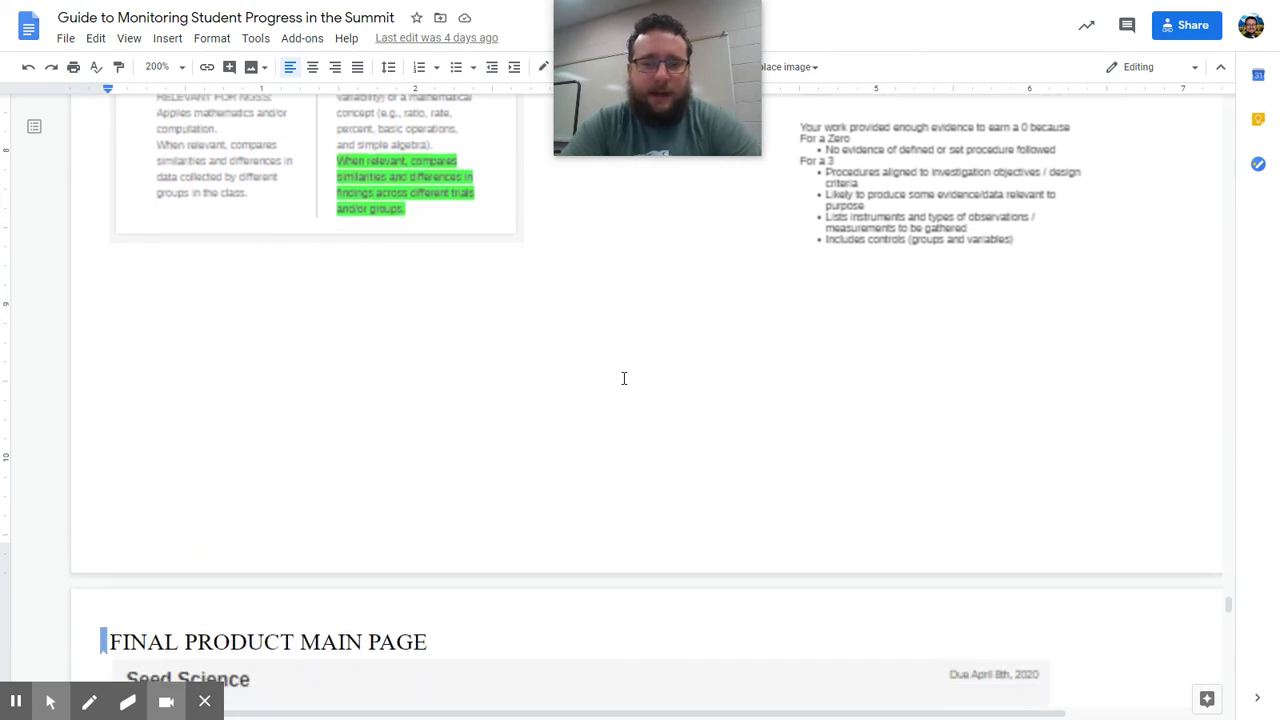
scroll(623, 378, up, 2)
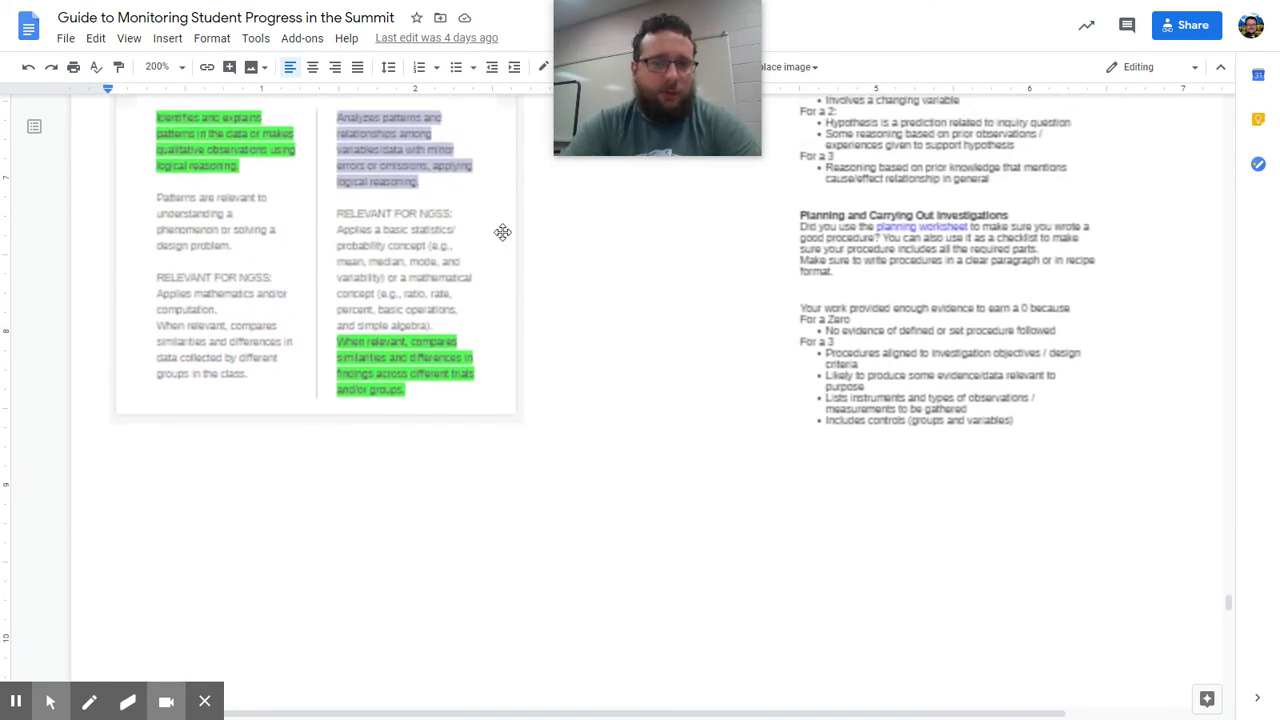
drag(645, 94, 626, 239)
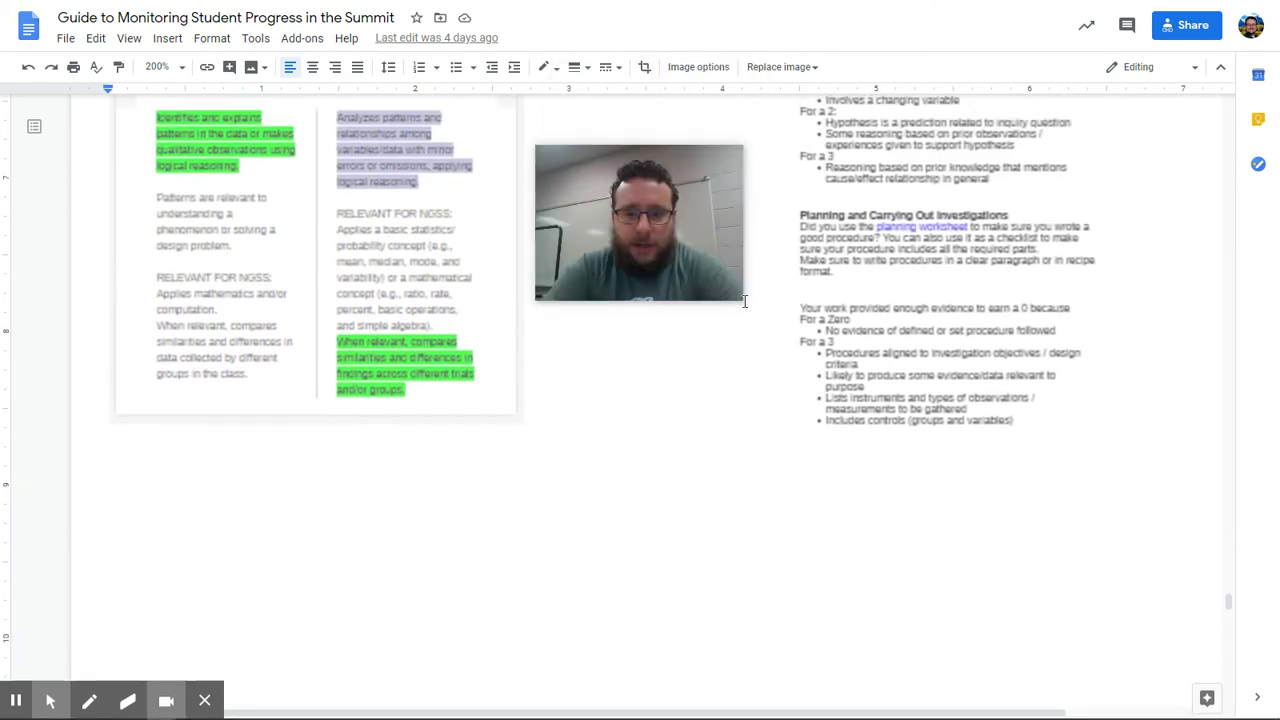
drag(738, 300, 1012, 505)
drag(875, 387, 705, 387)
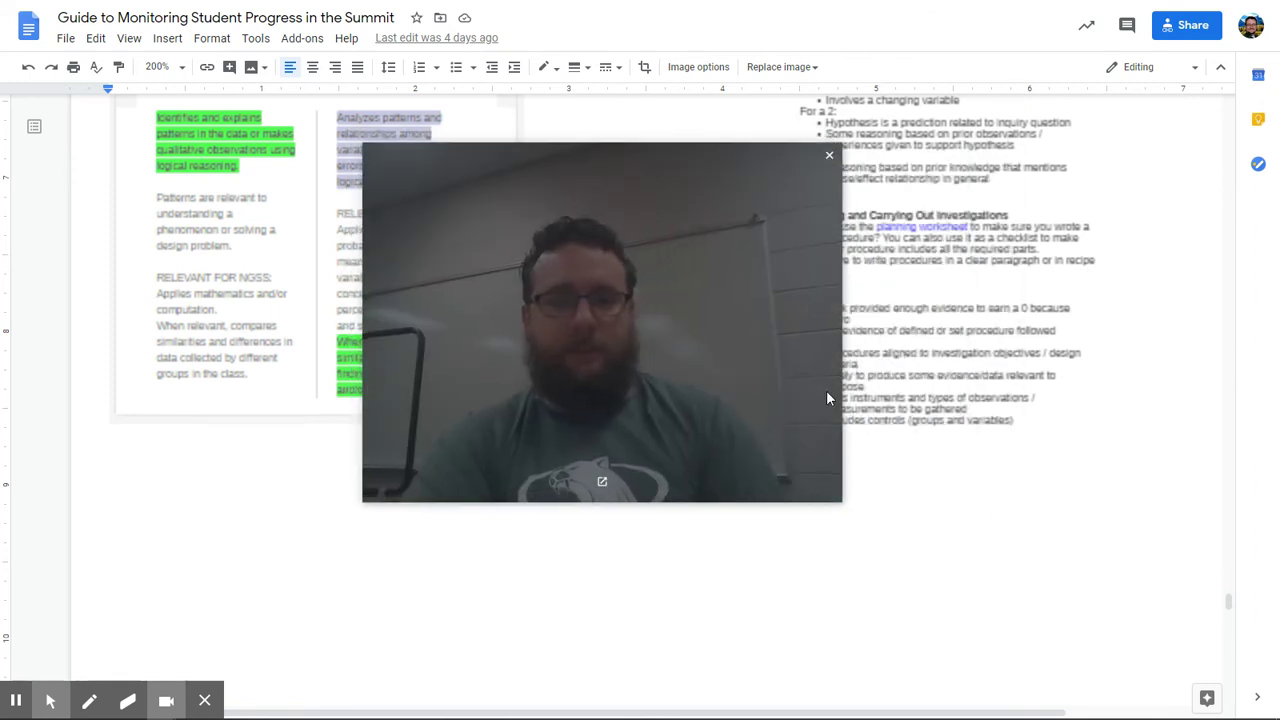
drag(849, 500, 526, 283)
drag(498, 235, 677, 213)
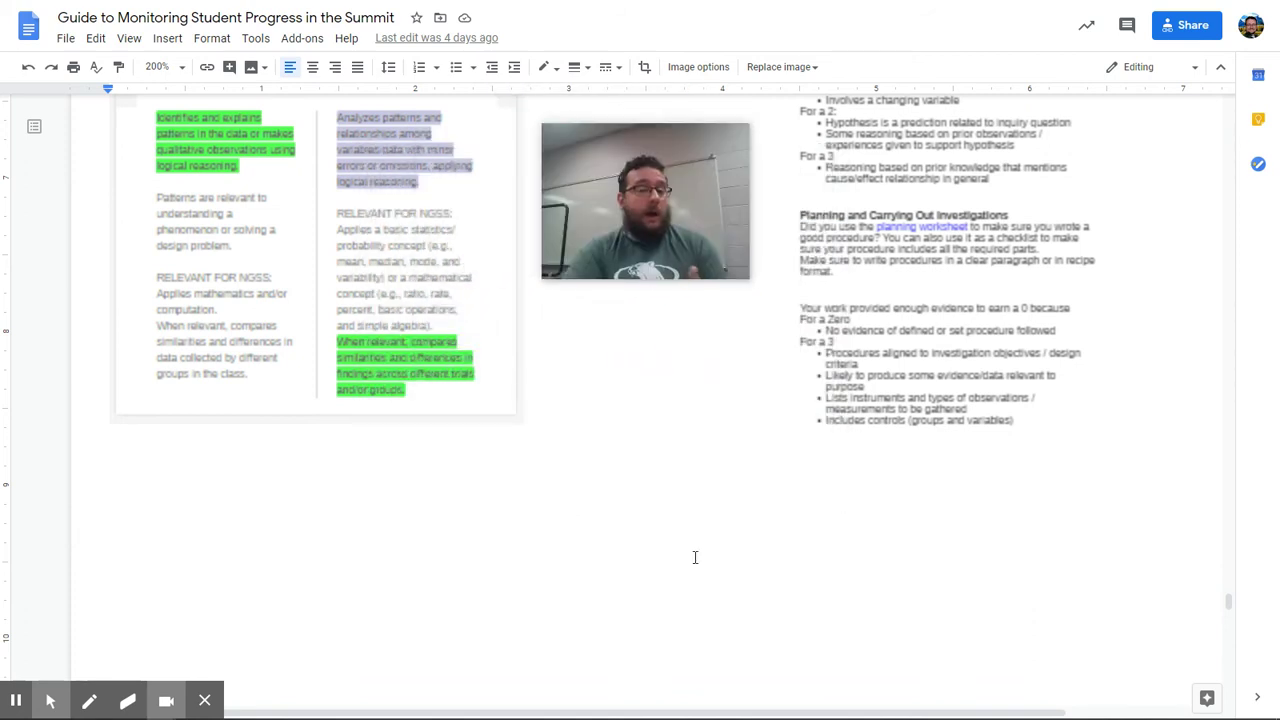